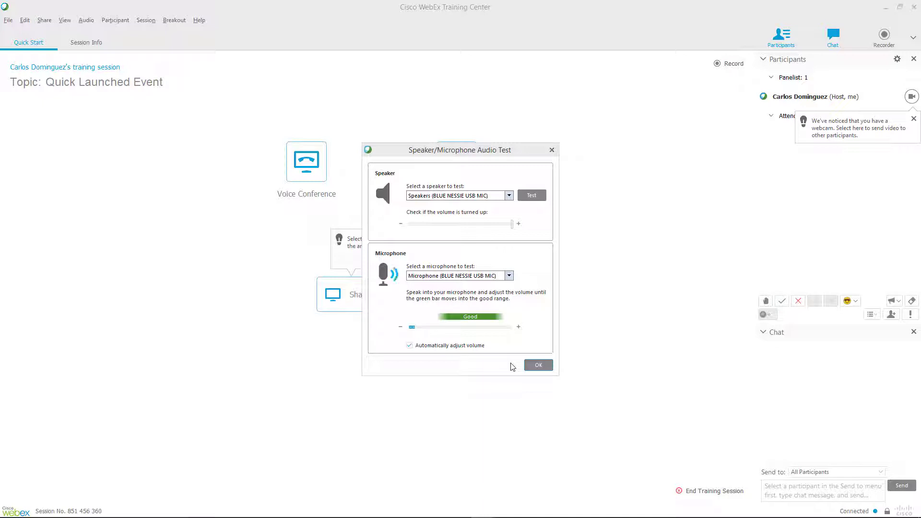
Step: Accept the speaker and microphone audio test and close the Volume window
{"action": "left_click", "coordinate": [539, 366]}
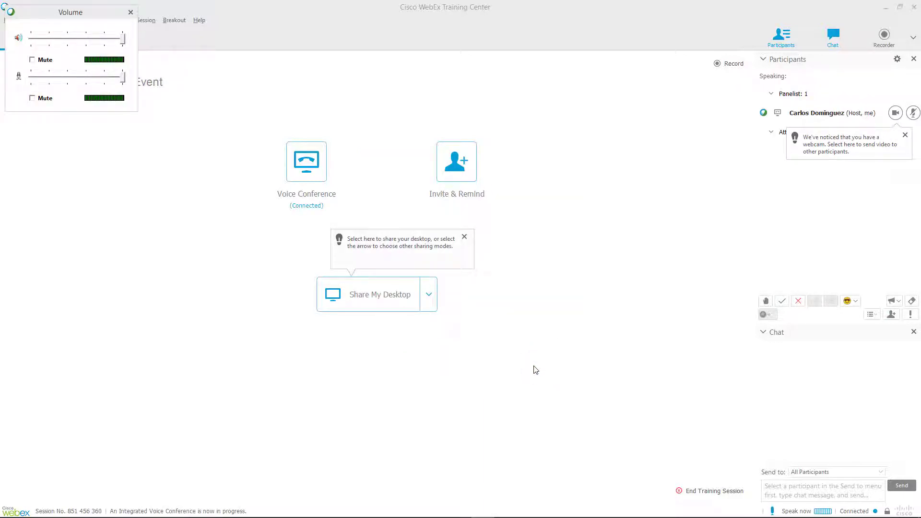
{"action": "left_click_drag", "start_coordinate": [83, 18], "coordinate": [200, 154]}
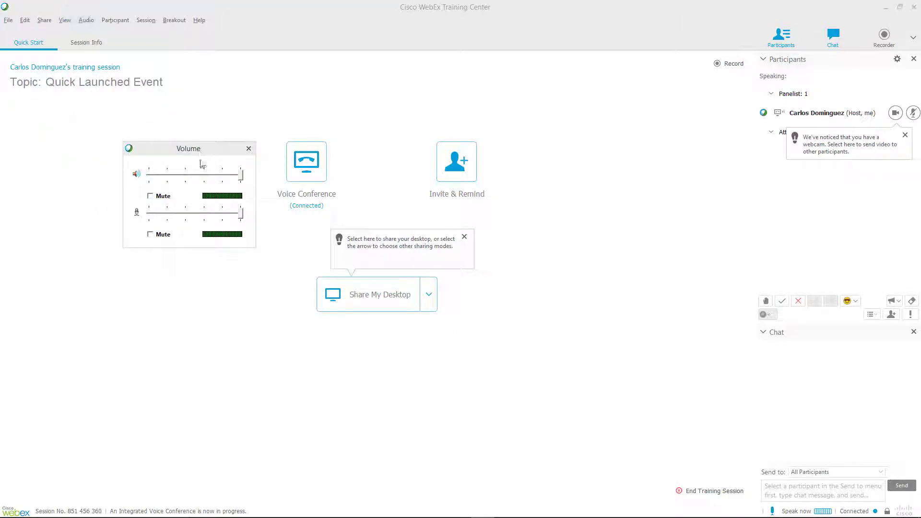
{"action": "left_click", "coordinate": [248, 149]}
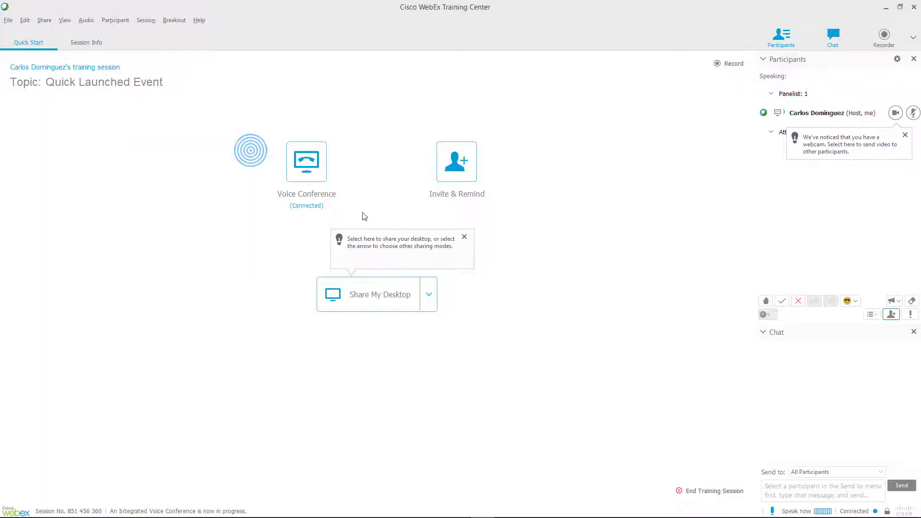
Step: Dismiss the desktop-sharing and webcam tips
{"action": "left_click", "coordinate": [464, 237]}
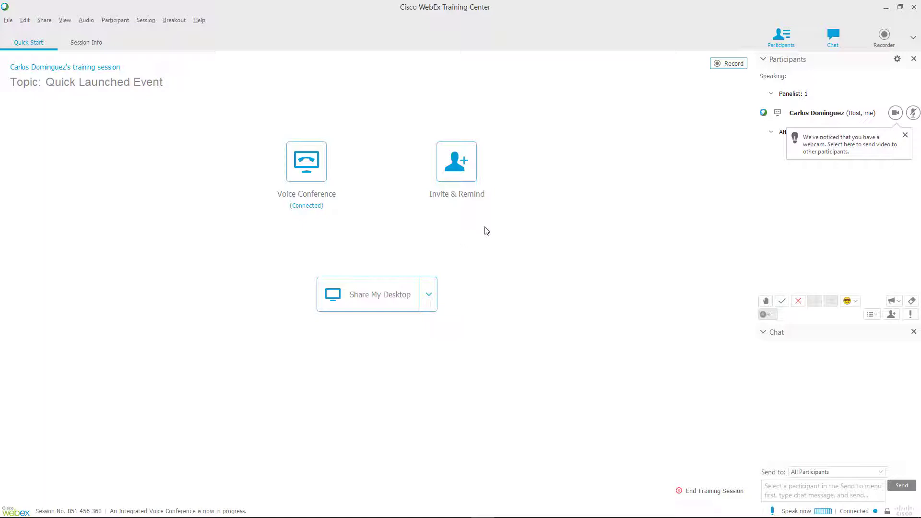
{"action": "left_click", "coordinate": [904, 135]}
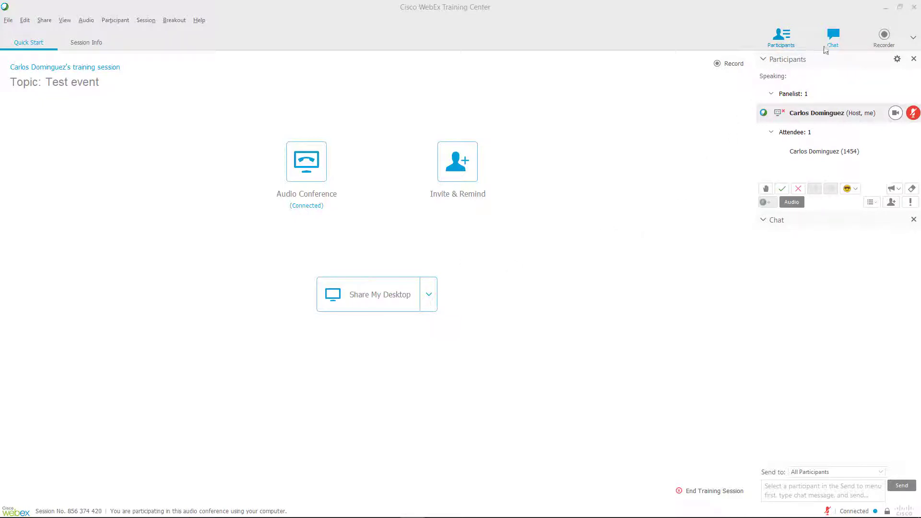
Step: Review the participant list and the computer audio controls in the Audio Conference window, and close that window
{"action": "left_click", "coordinate": [786, 46]}
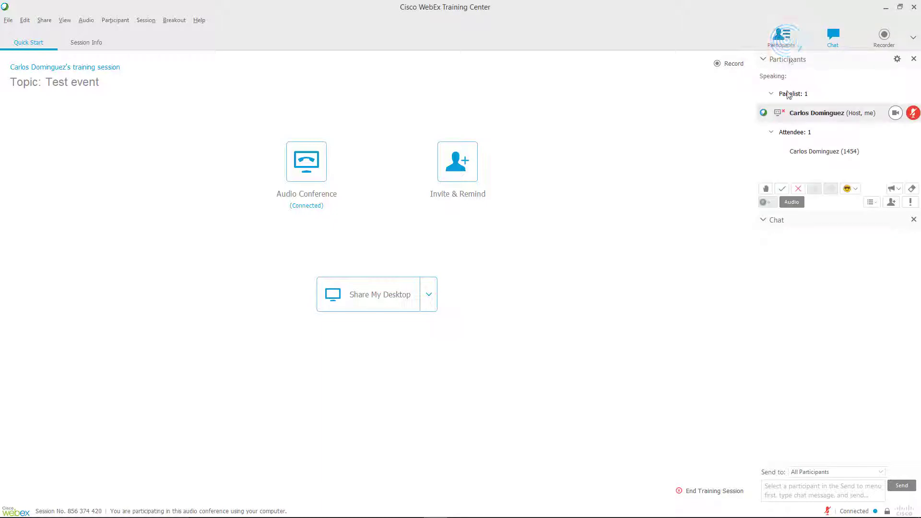
{"action": "left_click", "coordinate": [804, 146]}
{"action": "left_click", "coordinate": [813, 160]}
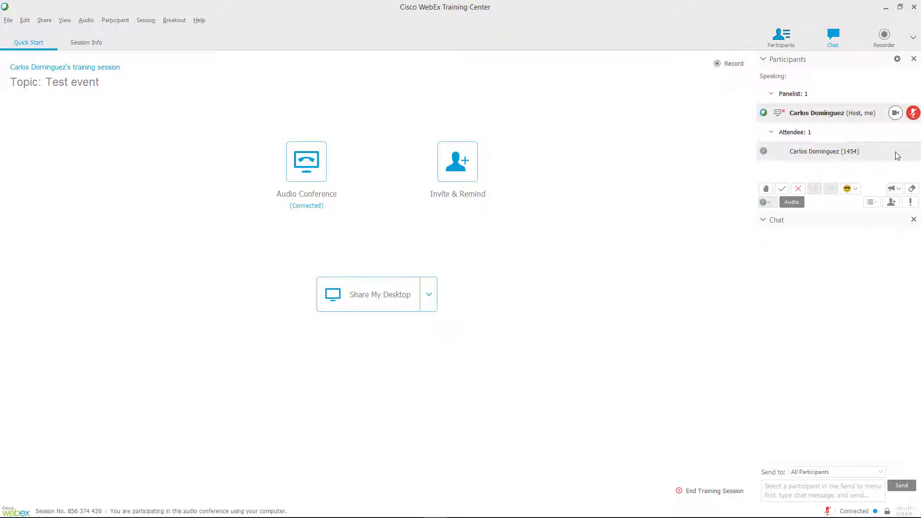
{"action": "left_click", "coordinate": [912, 118]}
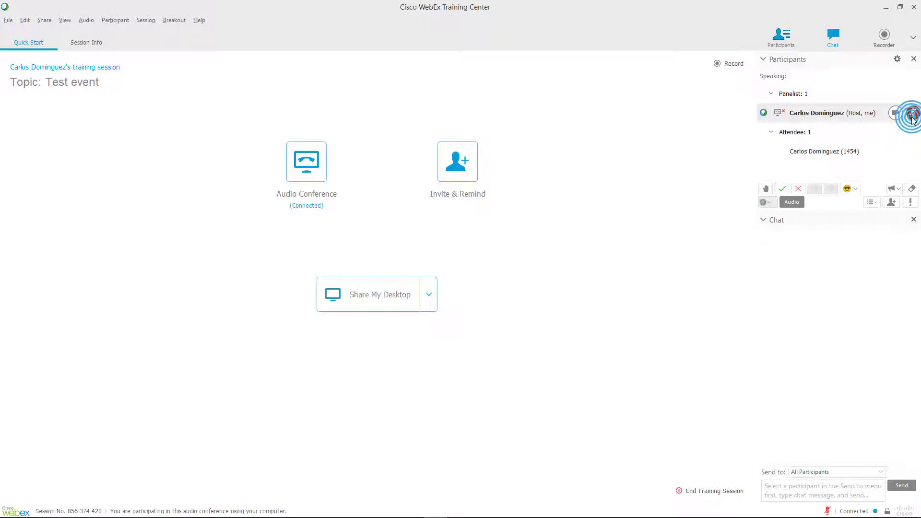
{"action": "left_click", "coordinate": [800, 201]}
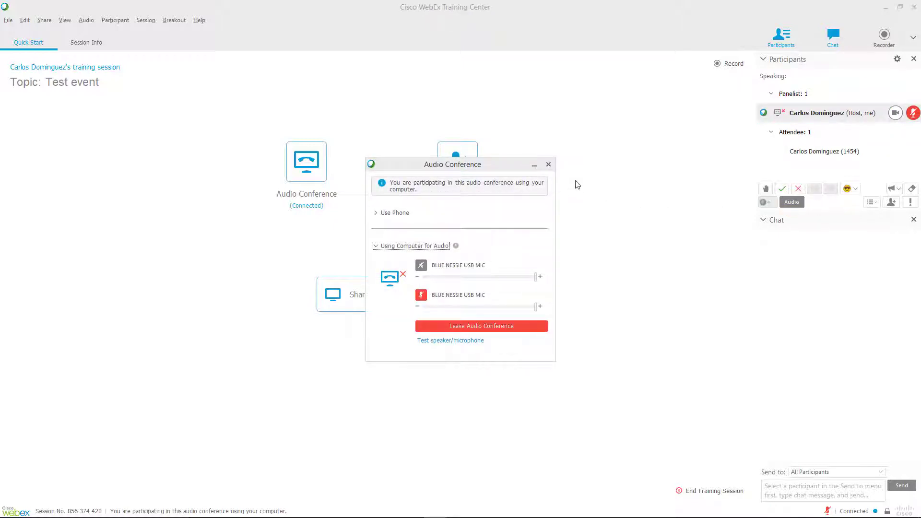
{"action": "left_click", "coordinate": [548, 164]}
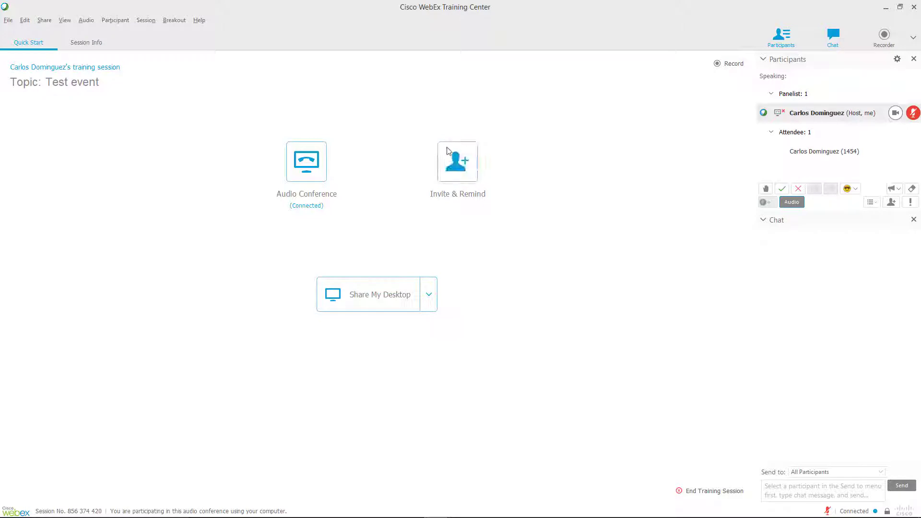
Step: Copy the session URL from the Invite and Remind window and close the window
{"action": "left_click", "coordinate": [446, 171]}
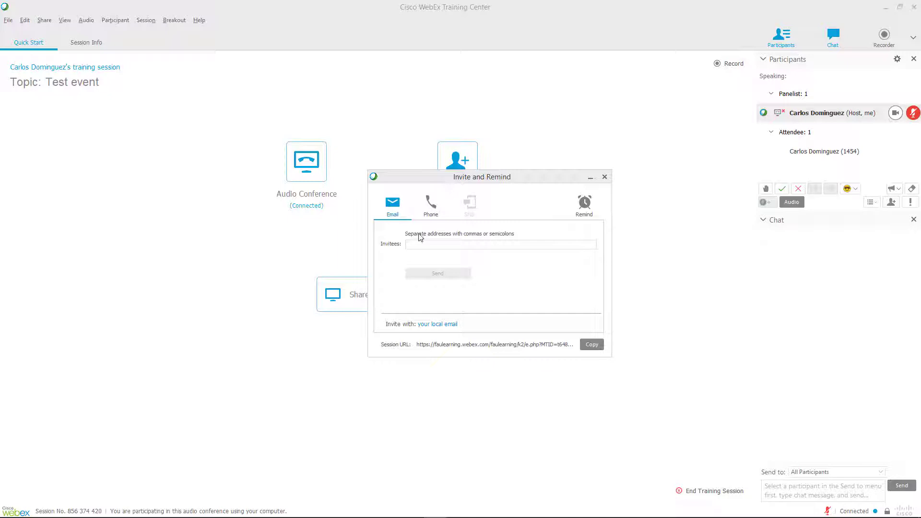
{"action": "left_click", "coordinate": [413, 245]}
{"action": "left_click", "coordinate": [596, 347]}
{"action": "left_click", "coordinate": [604, 179]}
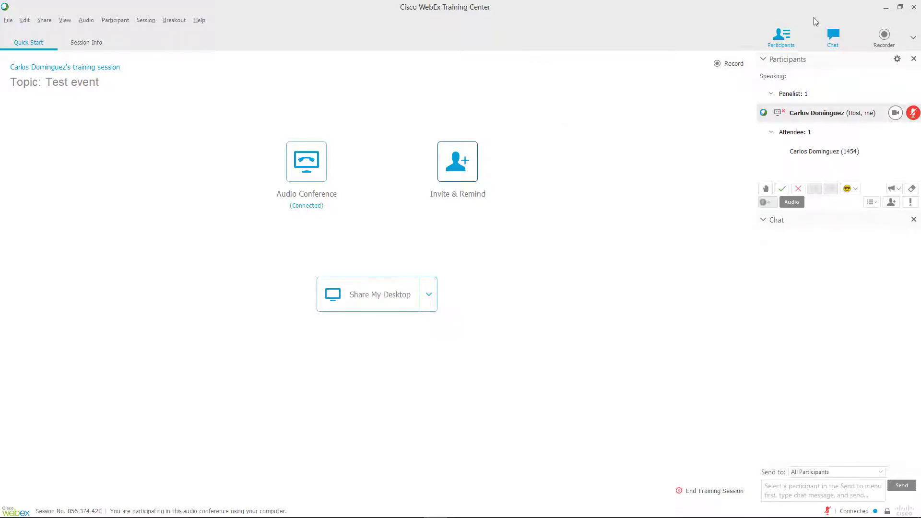
Step: Switch to the MEETS for WebEx page in the browser and generate a guest invitation link for Test event
{"action": "left_click", "coordinate": [885, 9]}
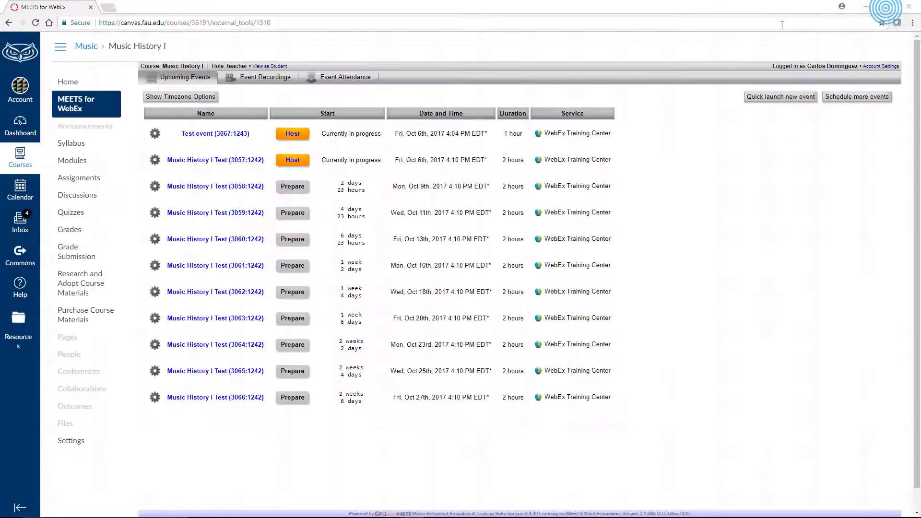
{"action": "left_click", "coordinate": [155, 134]}
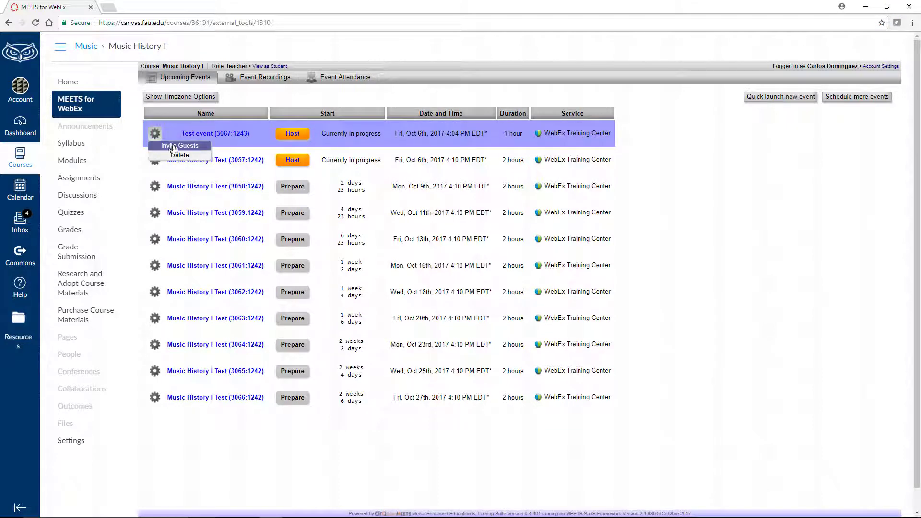
{"action": "left_click", "coordinate": [198, 147]}
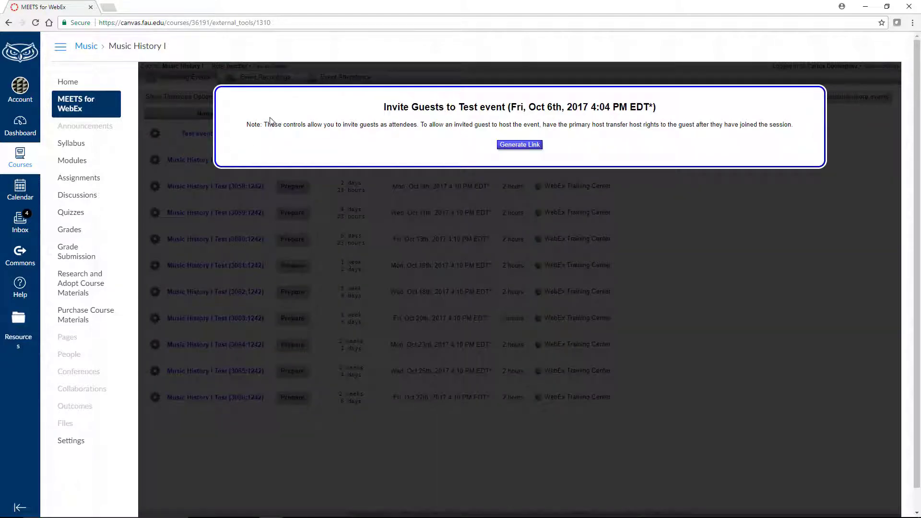
{"action": "left_click", "coordinate": [530, 145]}
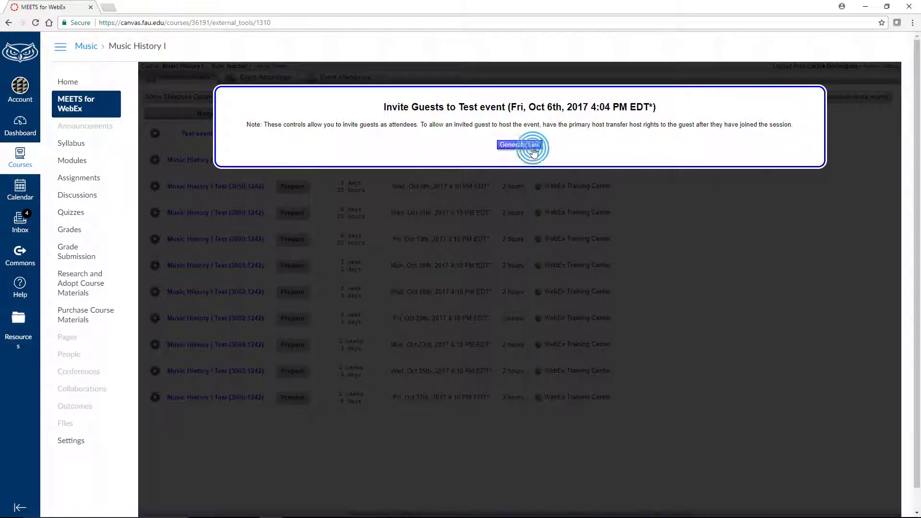
Step: Copy the Guest Access URL of Test event and close the guest invitation dialog
{"action": "left_click", "coordinate": [306, 146]}
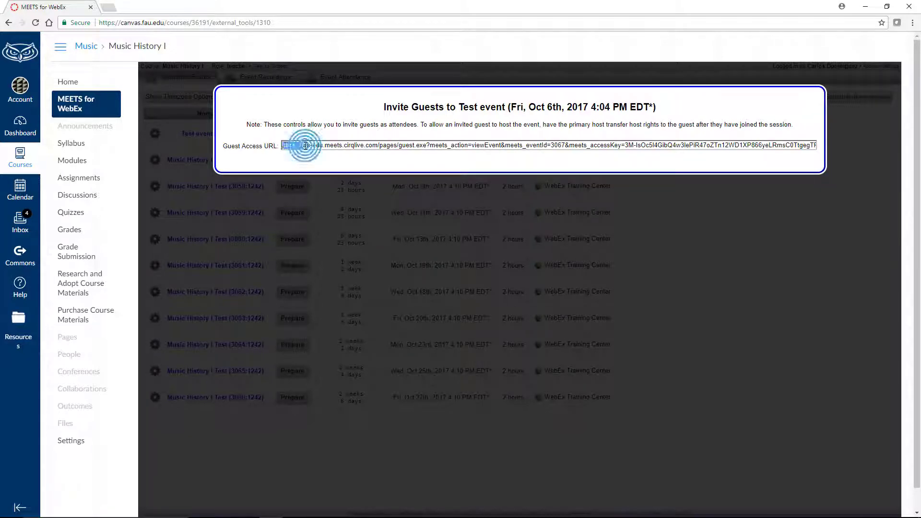
{"action": "right_click", "coordinate": [305, 146]}
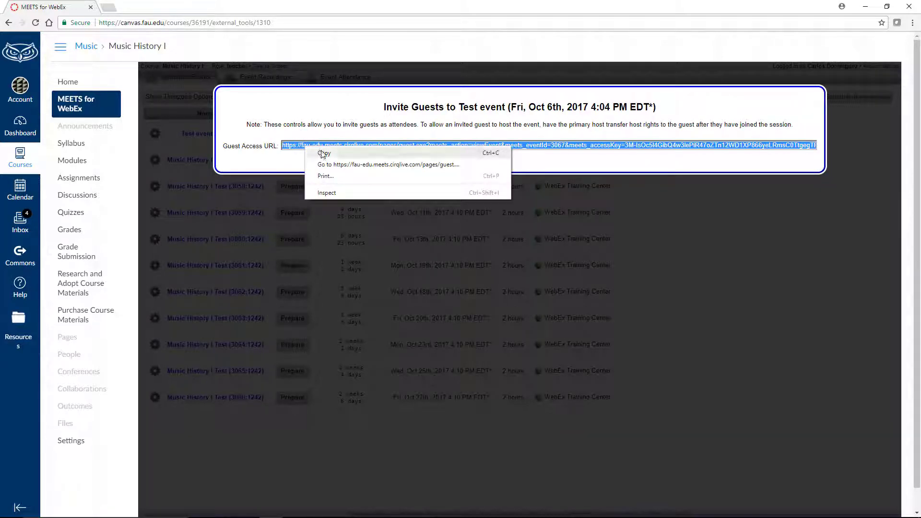
{"action": "left_click", "coordinate": [321, 153]}
{"action": "left_click", "coordinate": [356, 227]}
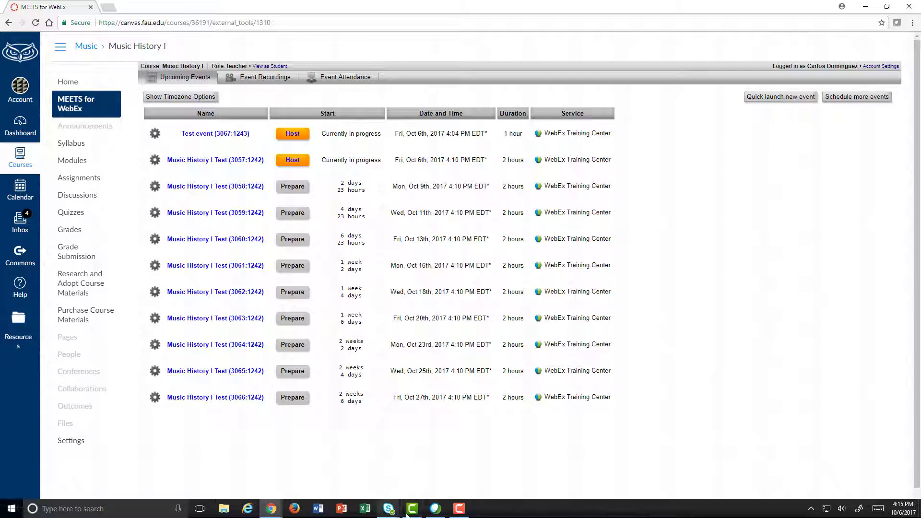
Step: Switch back to WebEx Training Center and view the roles that can be assigned to the attendee
{"action": "left_click", "coordinate": [436, 509]}
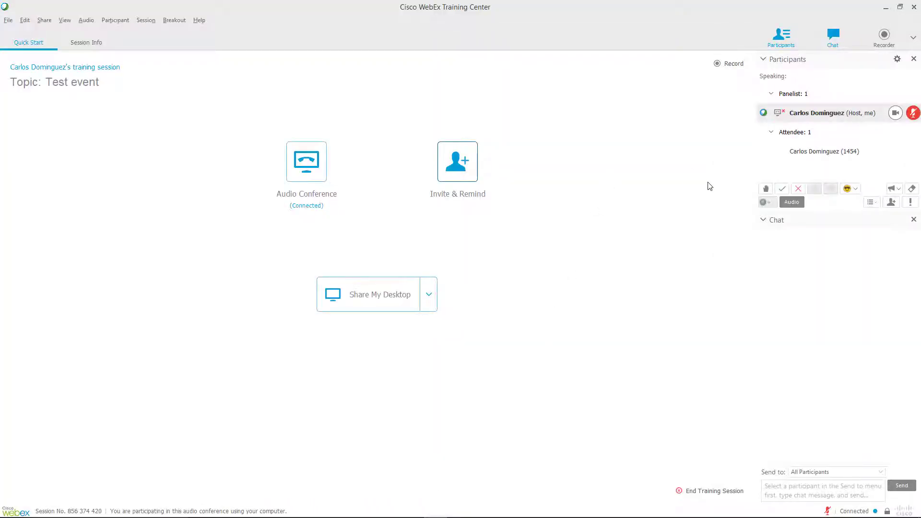
{"action": "right_click", "coordinate": [800, 156]}
{"action": "mouse_move", "coordinate": [822, 164]}
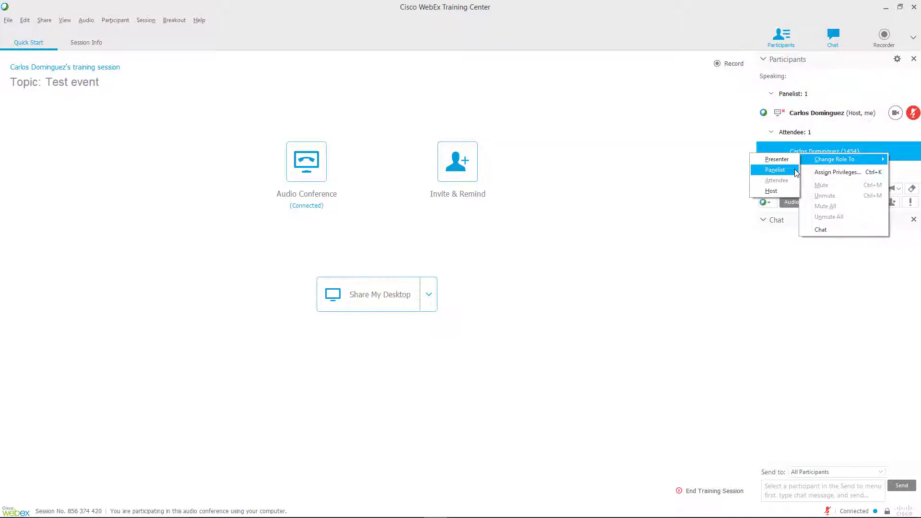
{"action": "left_click", "coordinate": [718, 201]}
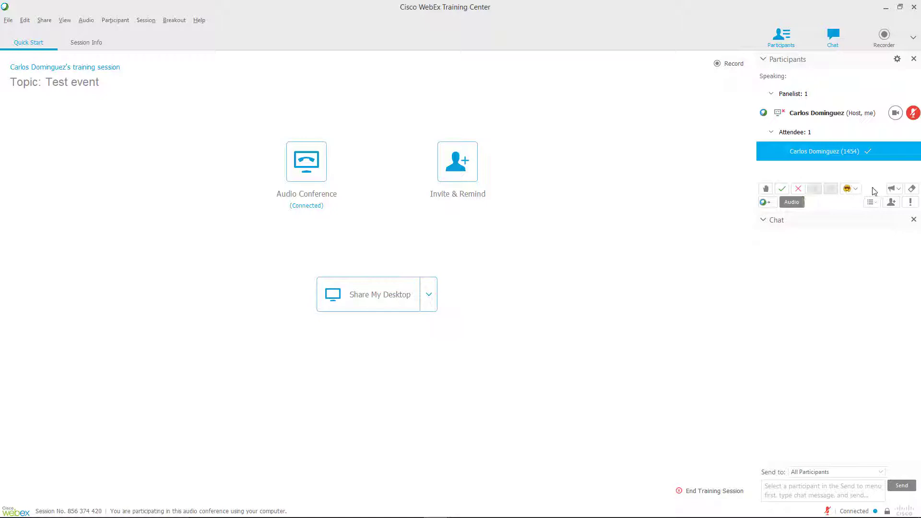
Step: View the current yes/no feedback results and the attendees' attentiveness, and close the Attentiveness window
{"action": "left_click", "coordinate": [893, 190]}
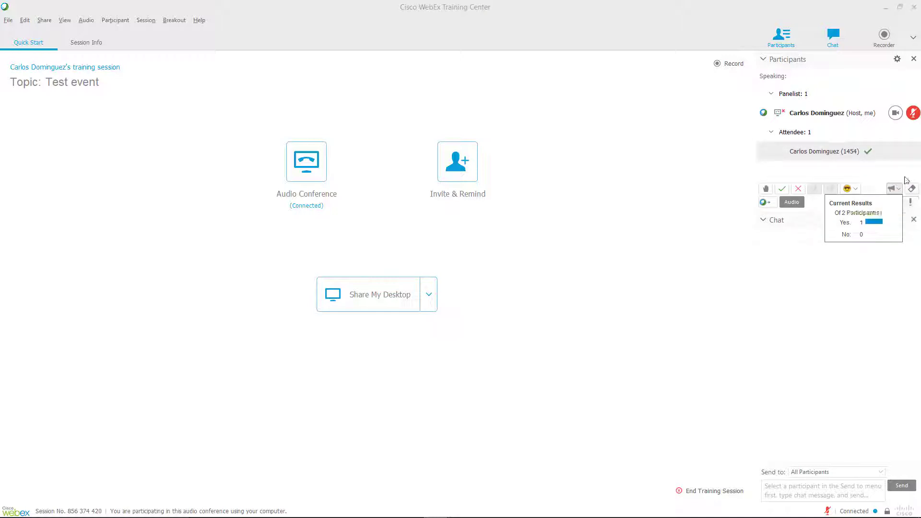
{"action": "left_click", "coordinate": [910, 188]}
{"action": "left_click", "coordinate": [910, 203]}
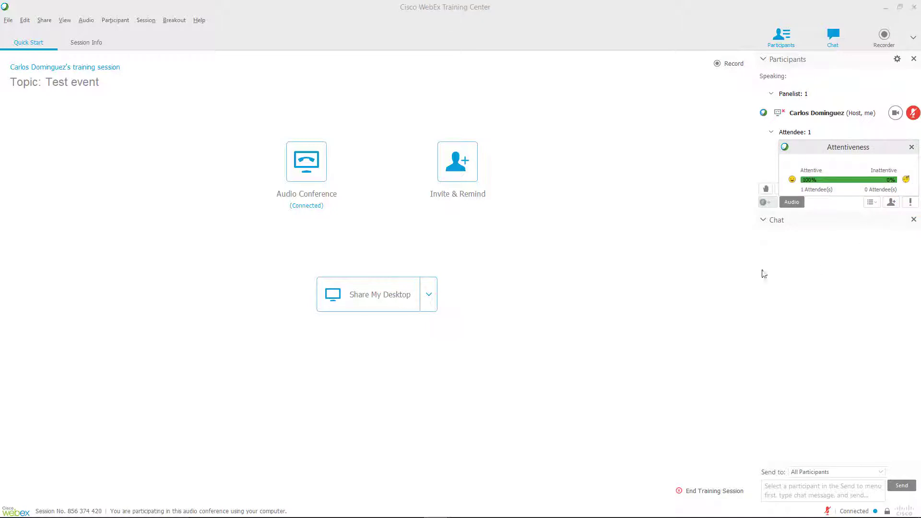
{"action": "left_click", "coordinate": [705, 160]}
{"action": "left_click", "coordinate": [911, 147]}
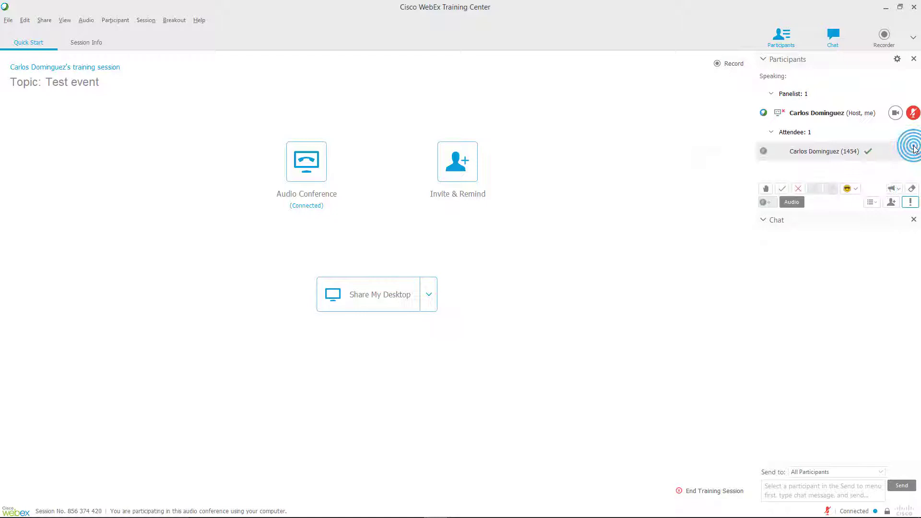
Step: Send the private chat message "hello!" to the Host
{"action": "left_click", "coordinate": [834, 37]}
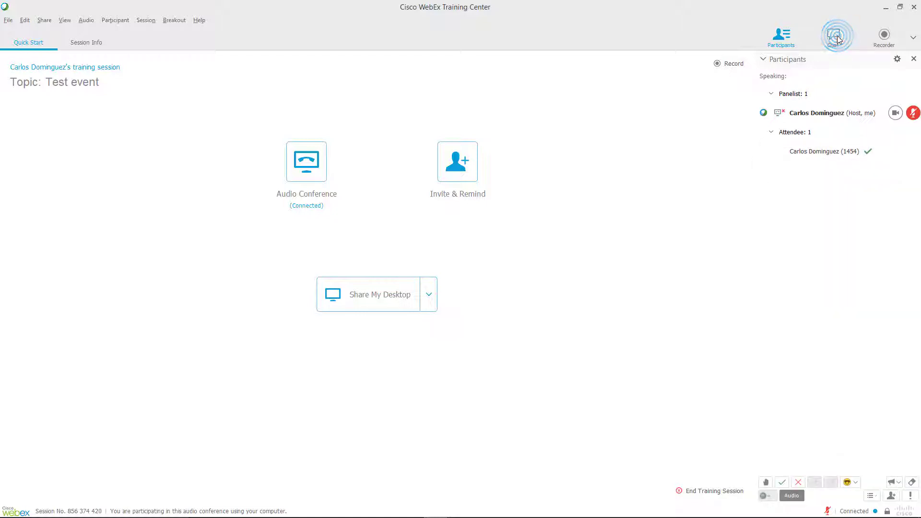
{"action": "left_click", "coordinate": [837, 37]}
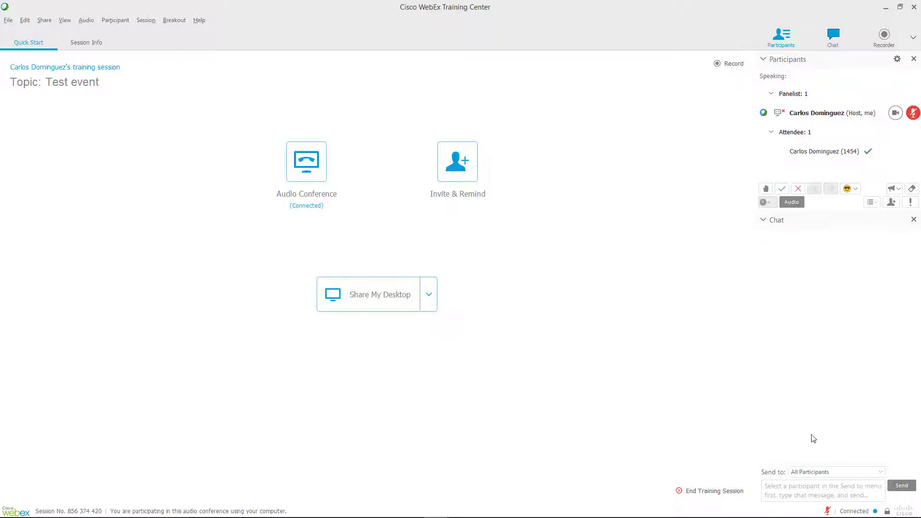
{"action": "left_click", "coordinate": [814, 475]}
{"action": "left_click", "coordinate": [804, 490]}
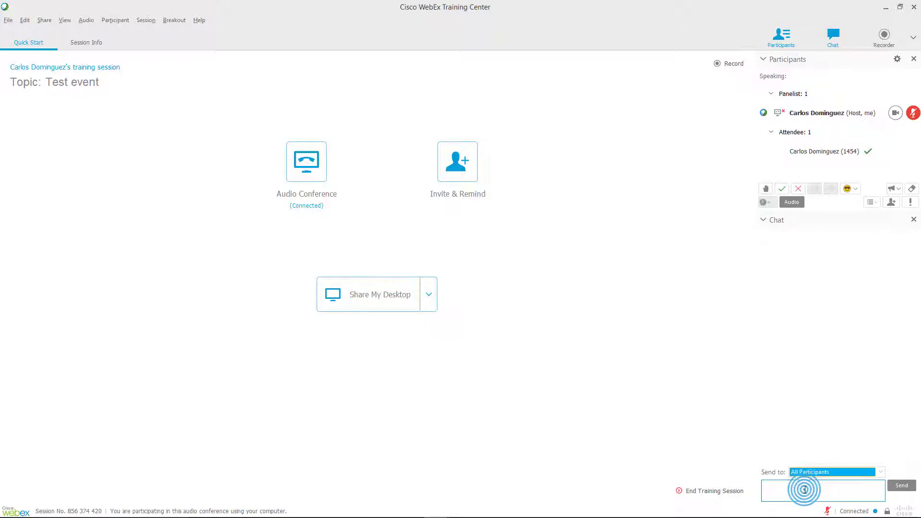
{"action": "key", "text": "Down"}
{"action": "left_click", "coordinate": [804, 489]}
{"action": "type", "text": "hell"}
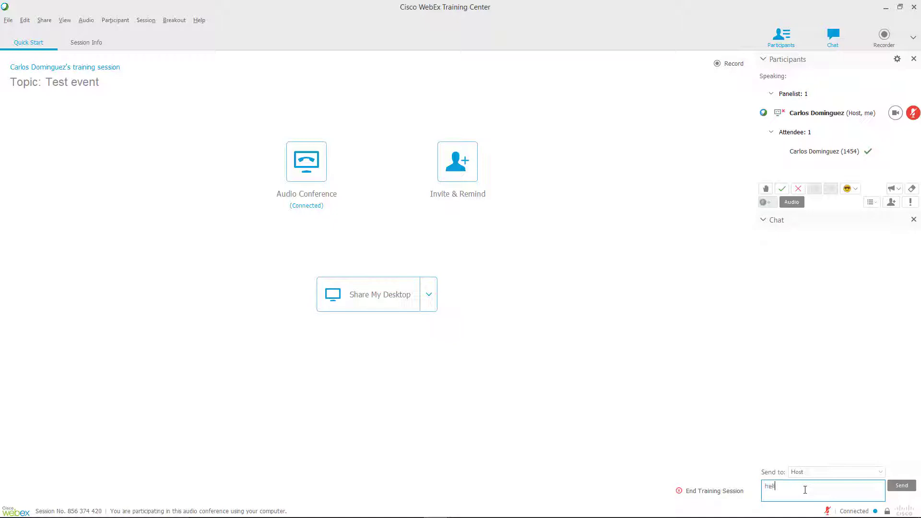
{"action": "type", "text": "o!"}
{"action": "key", "text": "Return"}
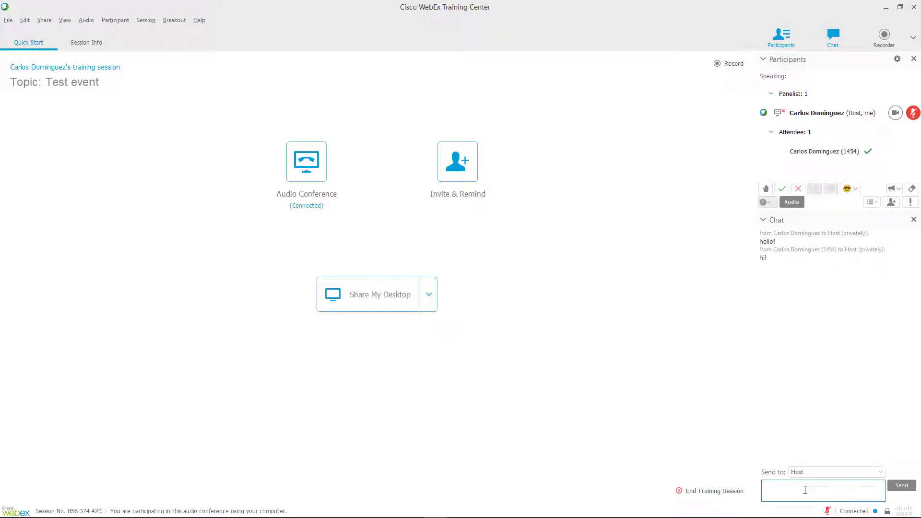
Step: Set the recorder to Record on Server and start recording the session
{"action": "left_click", "coordinate": [146, 20]}
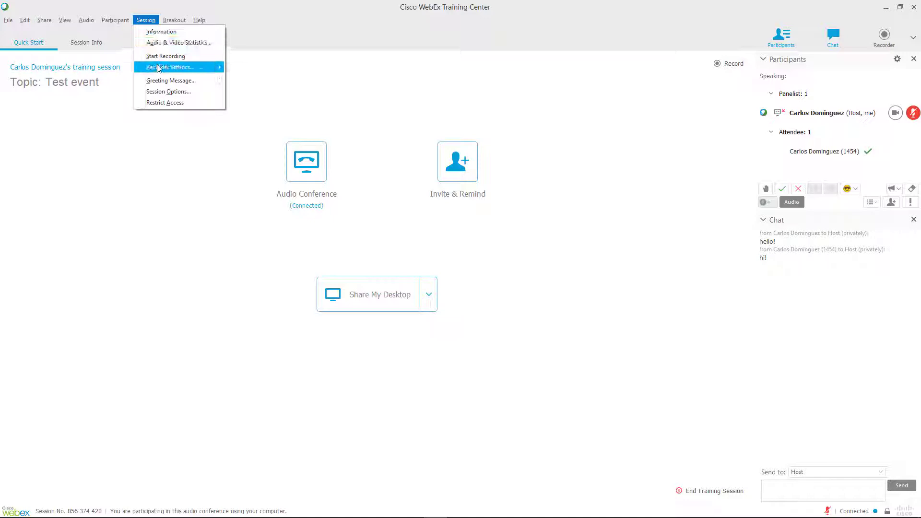
{"action": "mouse_move", "coordinate": [158, 69]}
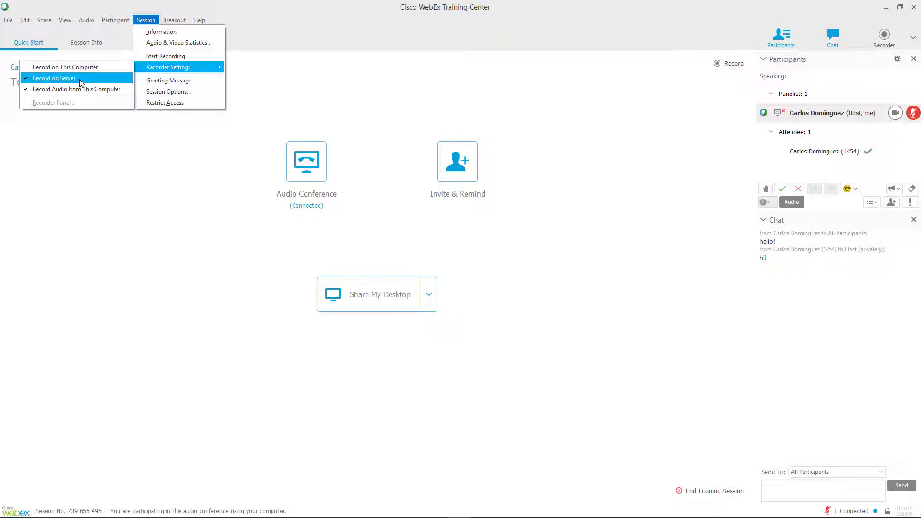
{"action": "left_click", "coordinate": [67, 78]}
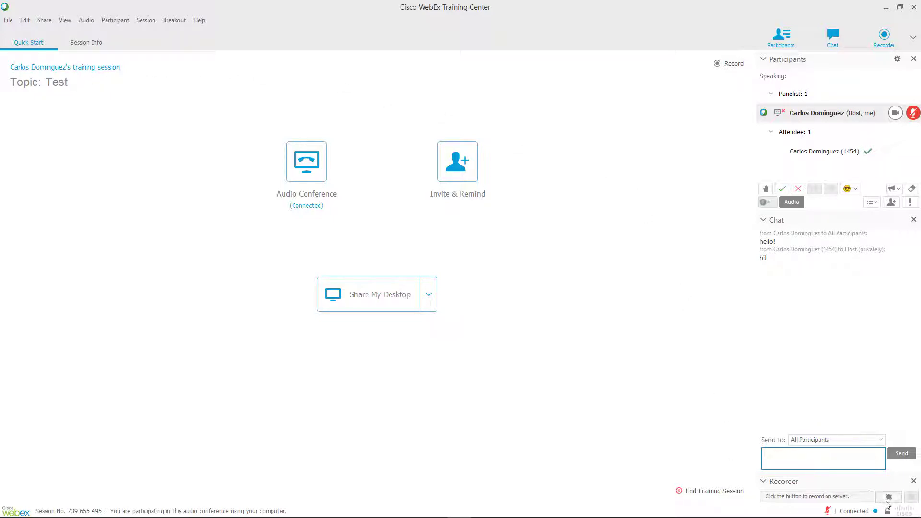
{"action": "left_click", "coordinate": [888, 498]}
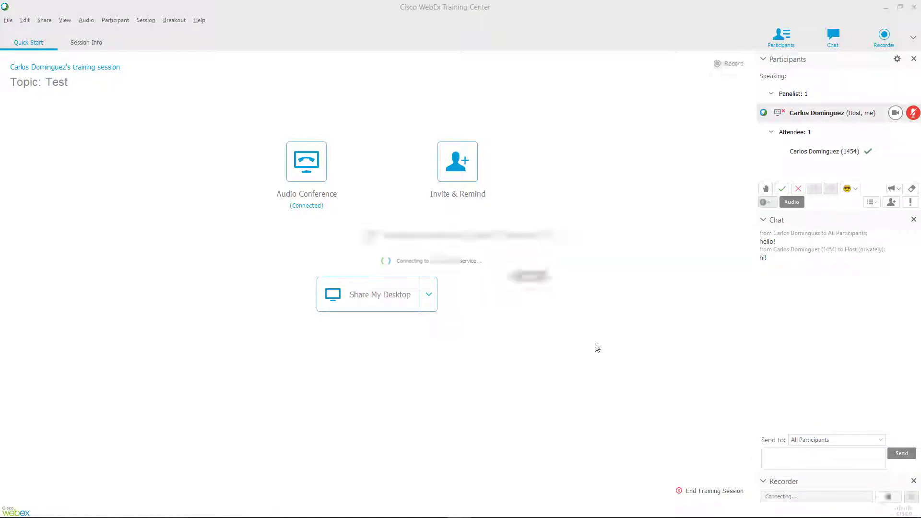
{"action": "left_click", "coordinate": [794, 453]}
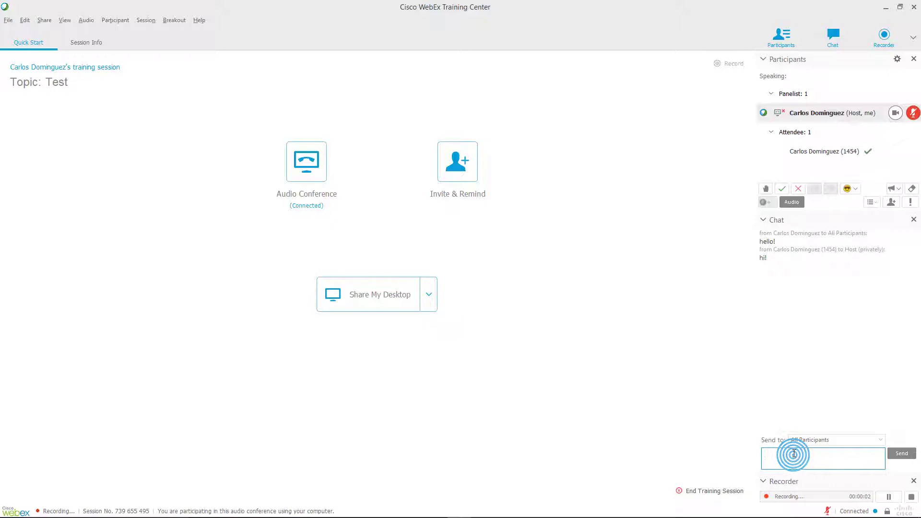
Step: Send the chat message "recording!!!!" to All Participants and stop the session recording
{"action": "type", "text": "recording!!!!"}
{"action": "key", "text": "Return"}
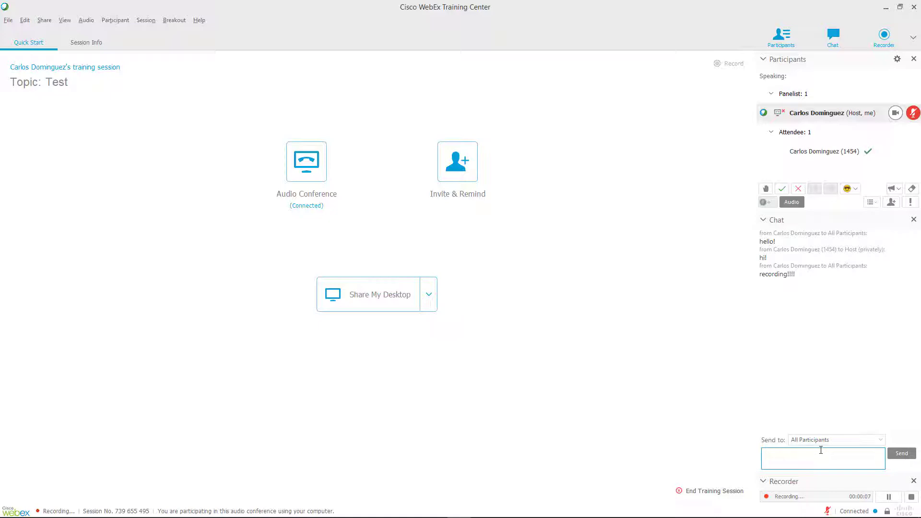
{"action": "left_click", "coordinate": [910, 497]}
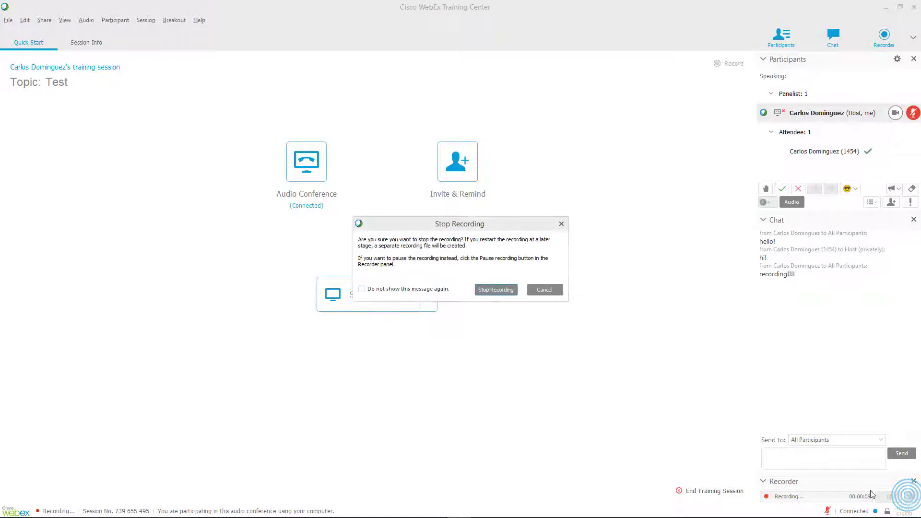
{"action": "left_click", "coordinate": [489, 289]}
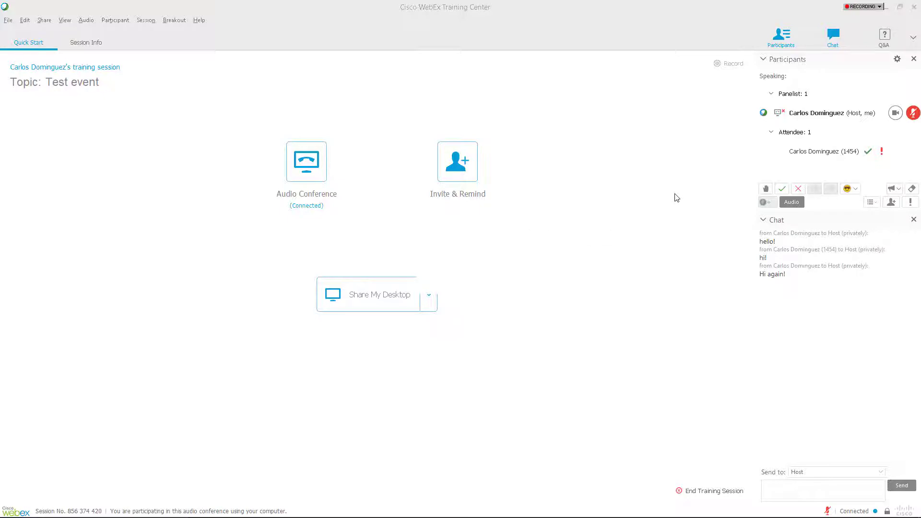
Step: Open Polling, create a poll, and set the question type to Multiple choice with Multiple Answers
{"action": "left_click", "coordinate": [913, 38]}
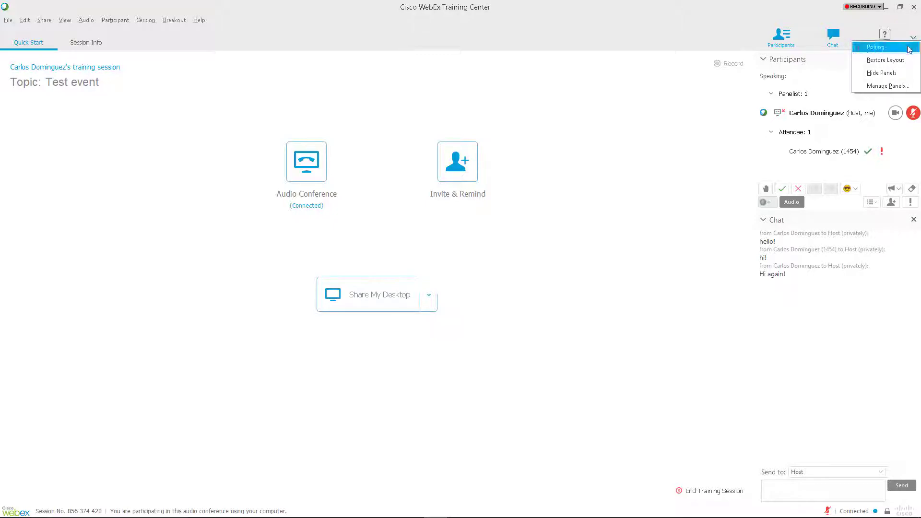
{"action": "left_click", "coordinate": [904, 46]}
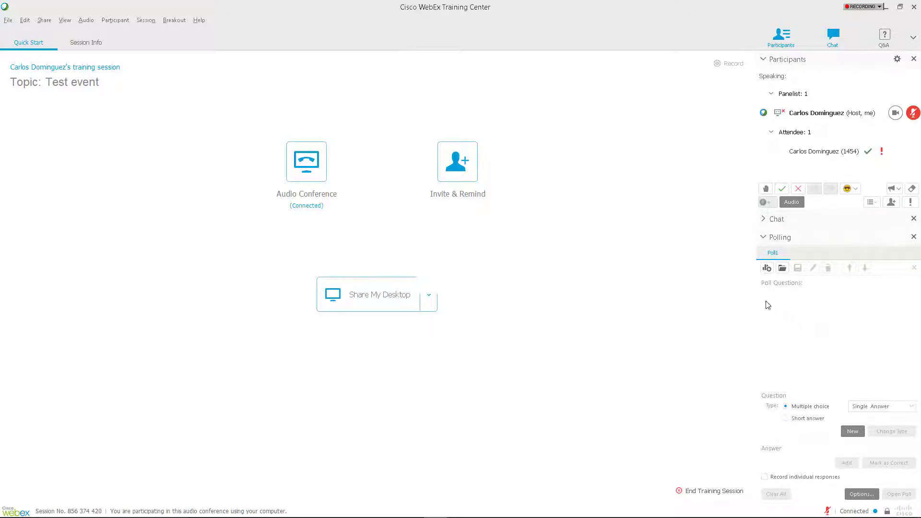
{"action": "left_click", "coordinate": [766, 267]}
{"action": "left_click", "coordinate": [881, 406]}
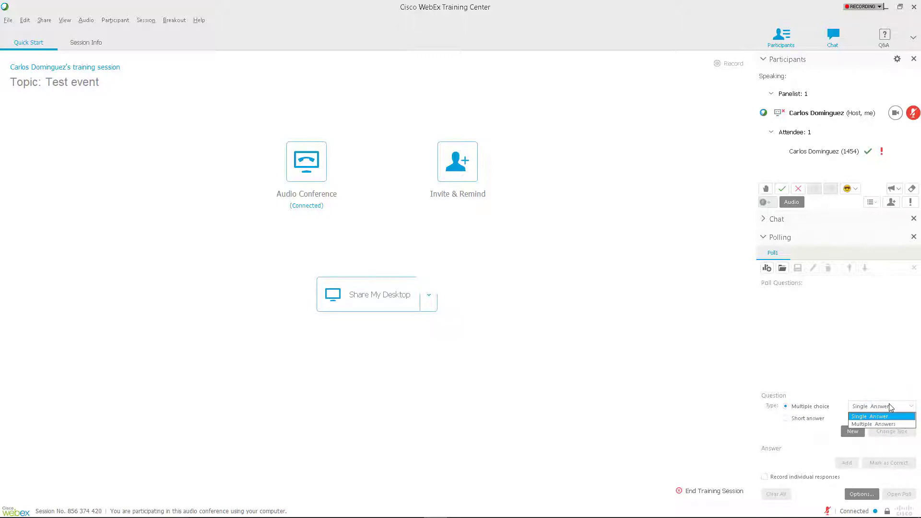
{"action": "left_click", "coordinate": [888, 404]}
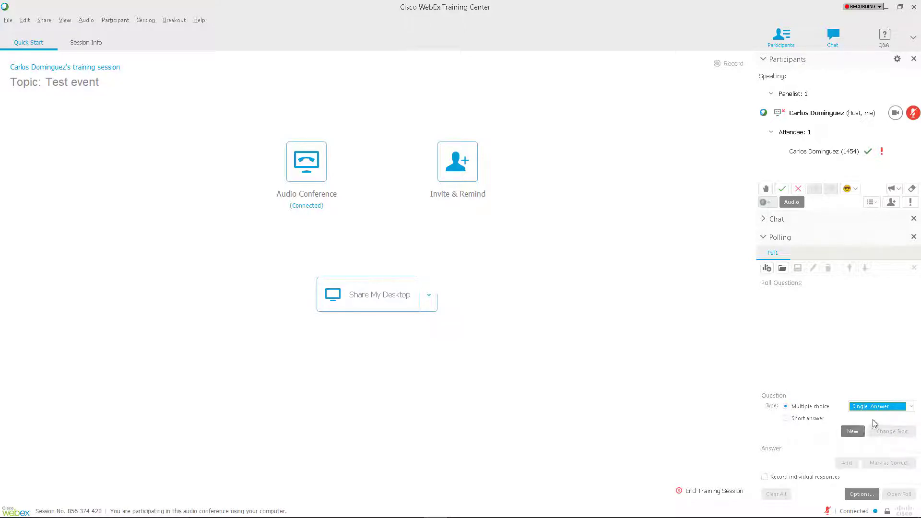
{"action": "left_click", "coordinate": [813, 406]}
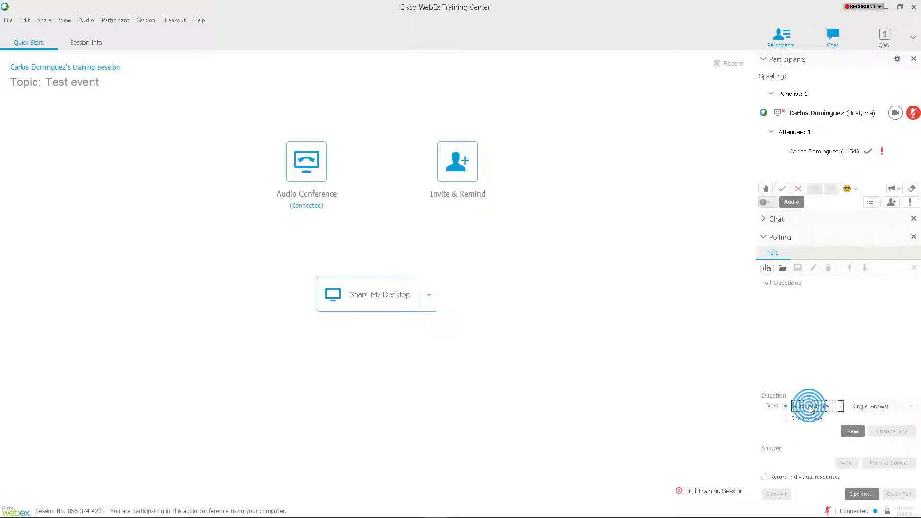
{"action": "left_click", "coordinate": [868, 407]}
{"action": "left_click", "coordinate": [873, 424]}
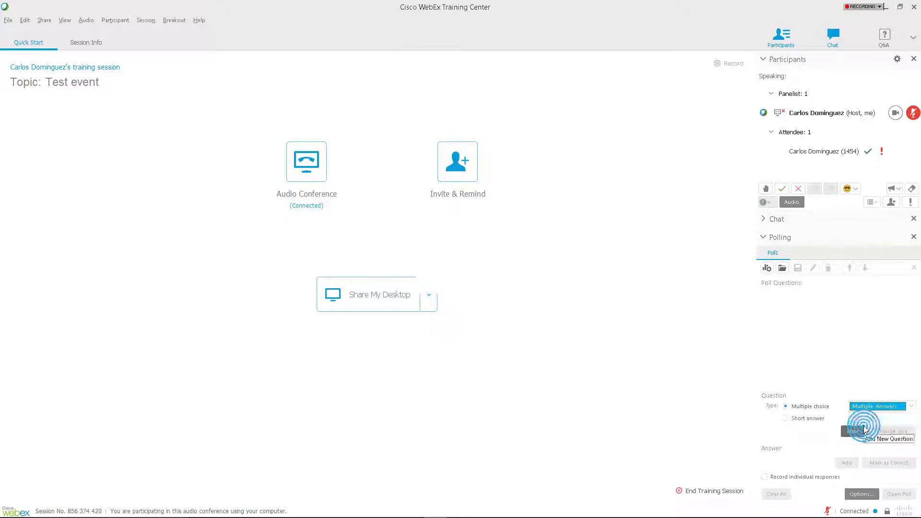
Step: Add the new poll question "What is love?"
{"action": "left_click", "coordinate": [852, 431]}
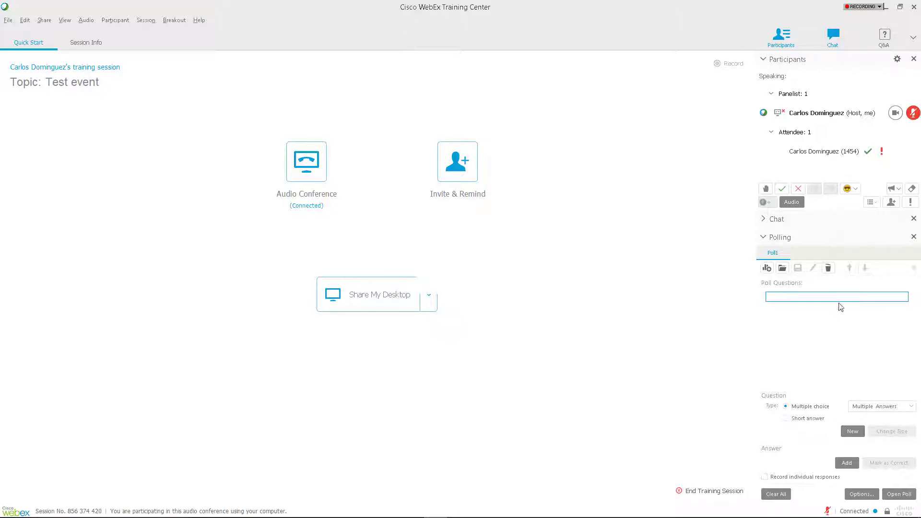
{"action": "left_click", "coordinate": [820, 298]}
{"action": "type", "text": "What is love?"}
{"action": "key", "text": "Return"}
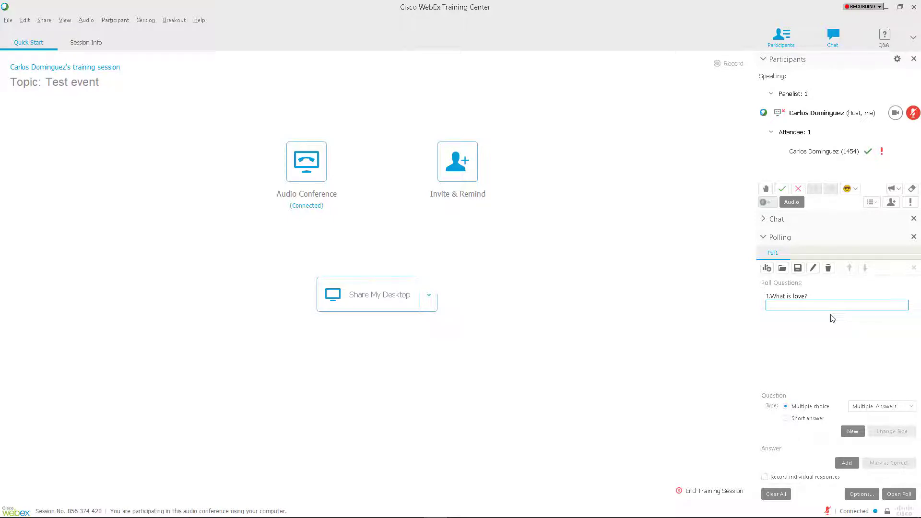
Step: Enter the answers "Baby, don't hurt me", "Dont hurt me" and "No more" for the poll question
{"action": "type", "text": "Baby, don't hurt me"}
{"action": "key", "text": "Return"}
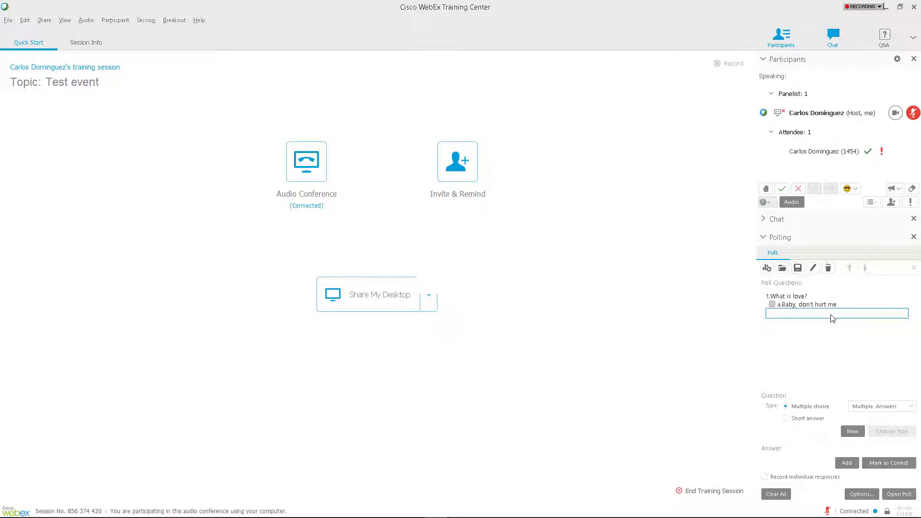
{"action": "type", "text": "Dont hurt me"}
{"action": "key", "text": "Return"}
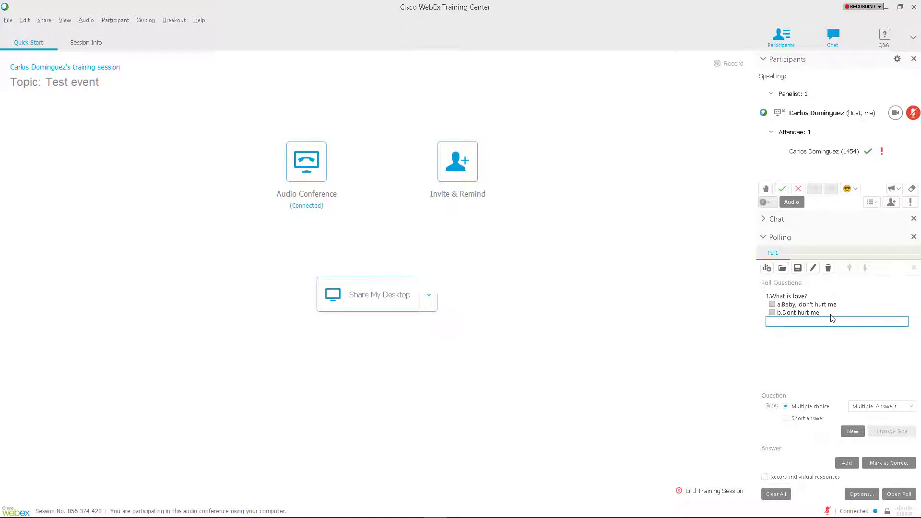
{"action": "type", "text": "No more"}
{"action": "key", "text": "Return"}
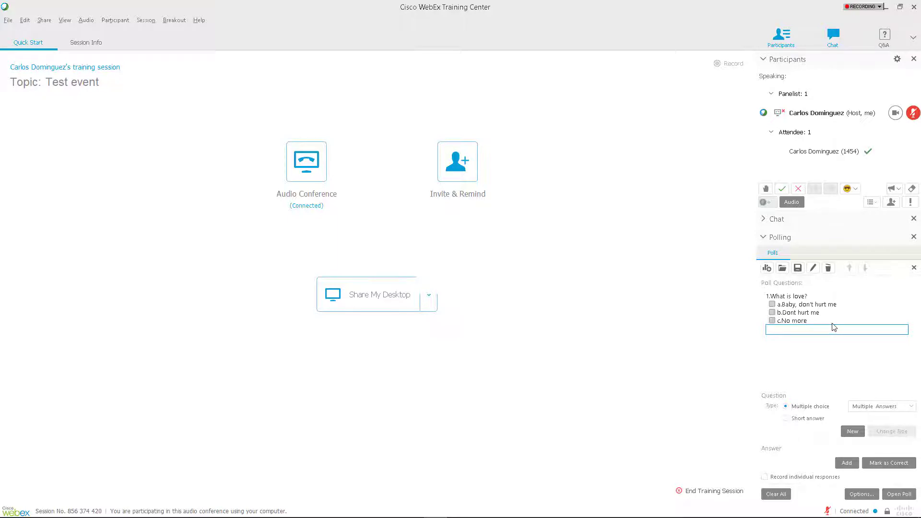
Step: Mark the answers "Dont hurt me" and "Baby, don't hurt me" as correct
{"action": "left_click", "coordinate": [811, 313]}
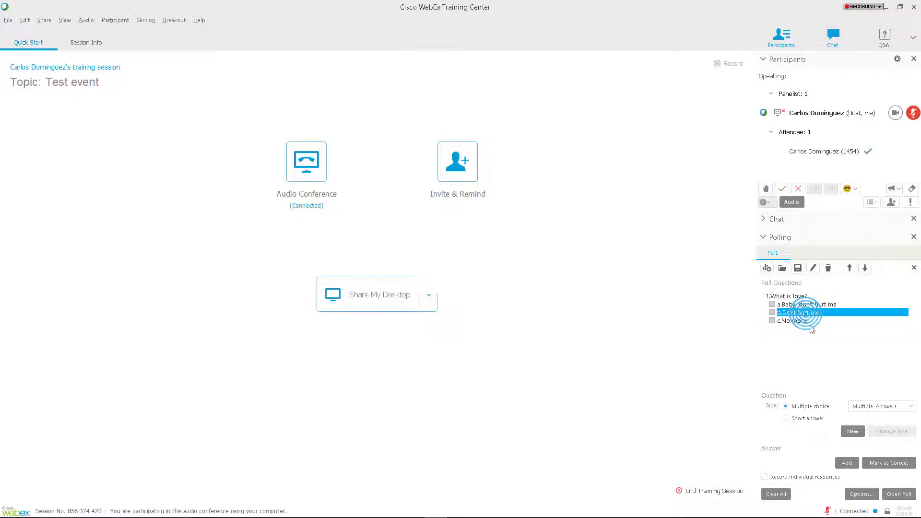
{"action": "left_click", "coordinate": [884, 463]}
{"action": "left_click", "coordinate": [800, 304]}
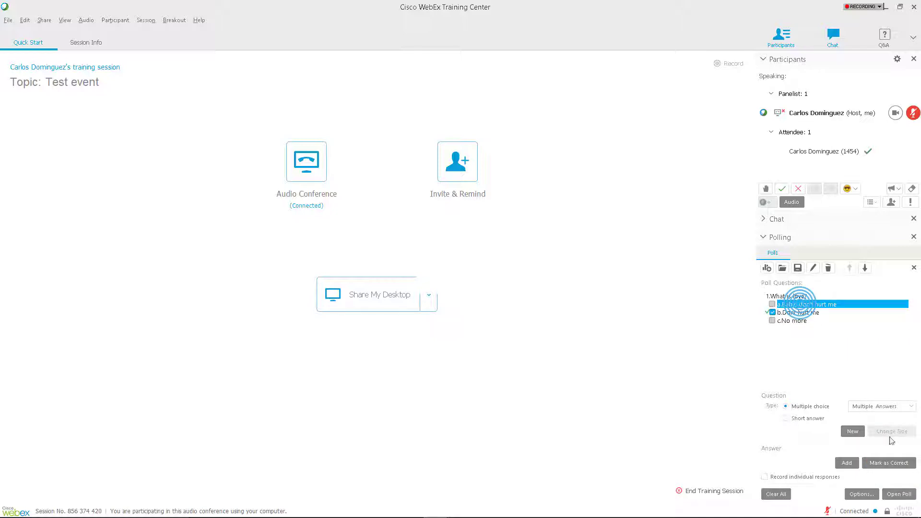
{"action": "left_click", "coordinate": [895, 464]}
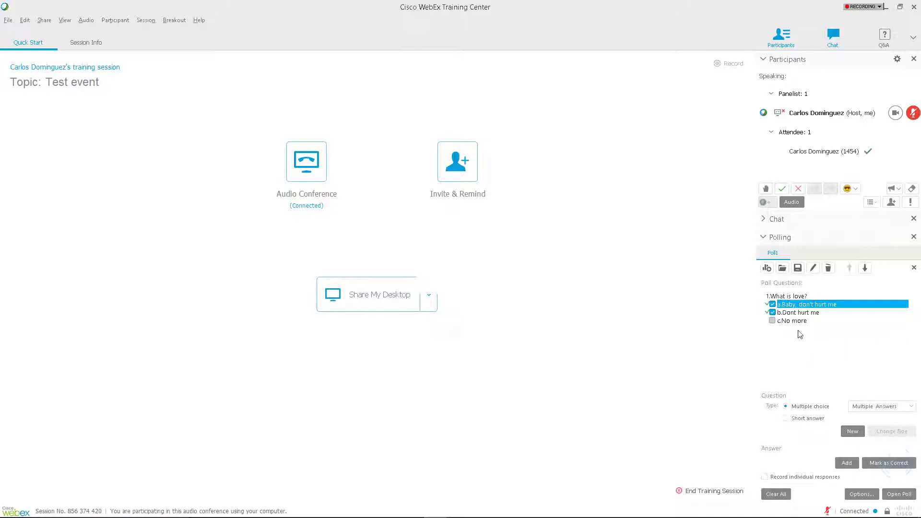
Step: Move the answer "No more" up to first place and back down to the end of the list
{"action": "left_click", "coordinate": [797, 321]}
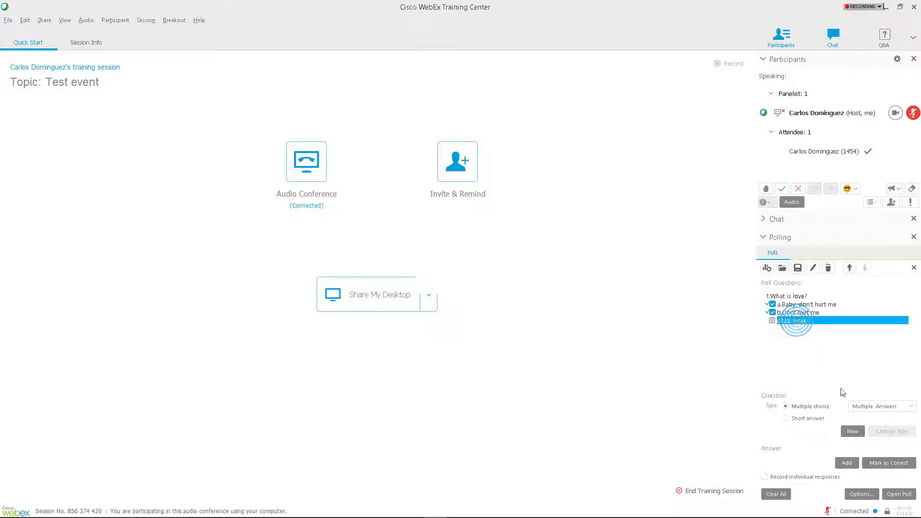
{"action": "left_click", "coordinate": [850, 268]}
{"action": "left_click", "coordinate": [849, 269]}
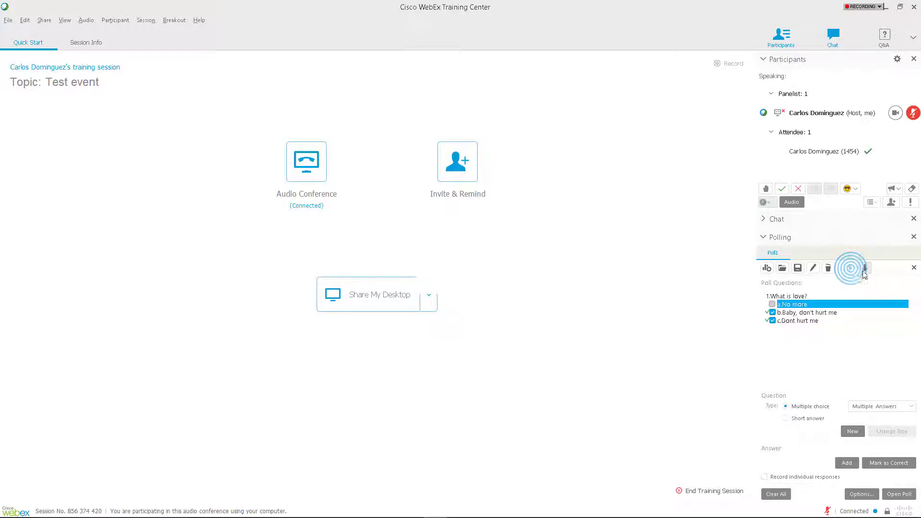
{"action": "left_click", "coordinate": [864, 270]}
{"action": "left_click", "coordinate": [864, 270]}
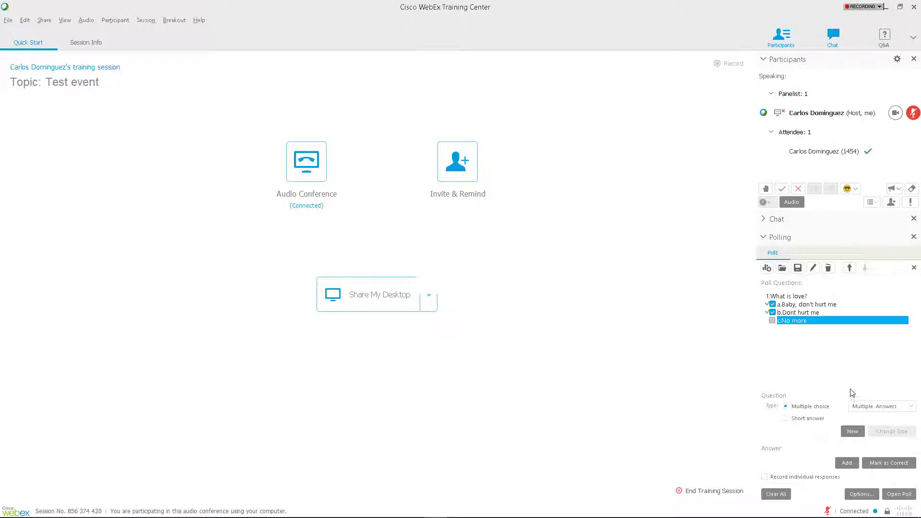
Step: Accept the polling options with a displayed timer, a 5:00-minute alarm, no-answer results and the number of responses
{"action": "left_click", "coordinate": [864, 497]}
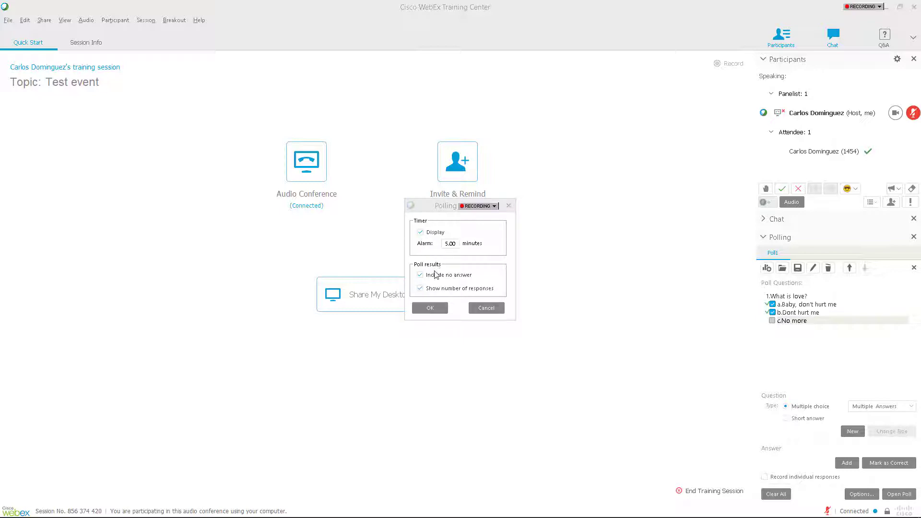
{"action": "left_click", "coordinate": [430, 308]}
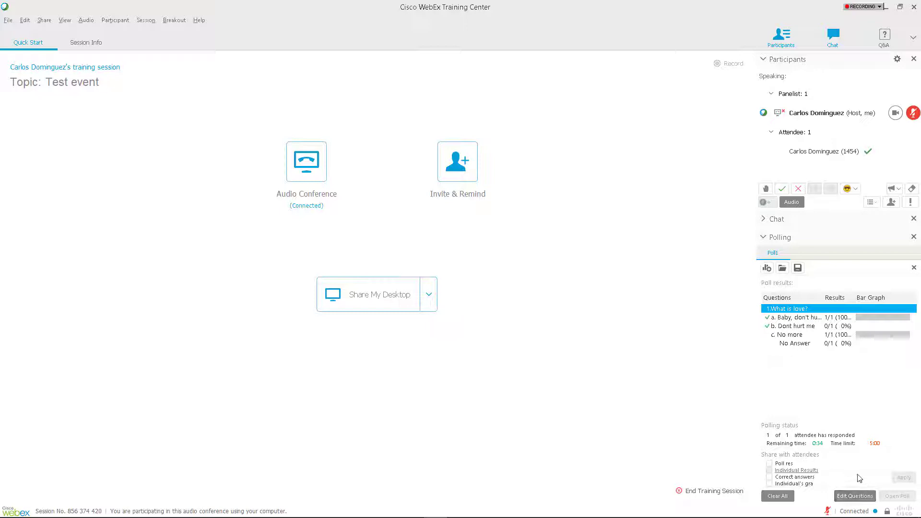
Step: Save the poll questions to the Desktop as Poll1.atp and save the poll results as well
{"action": "left_click", "coordinate": [797, 268]}
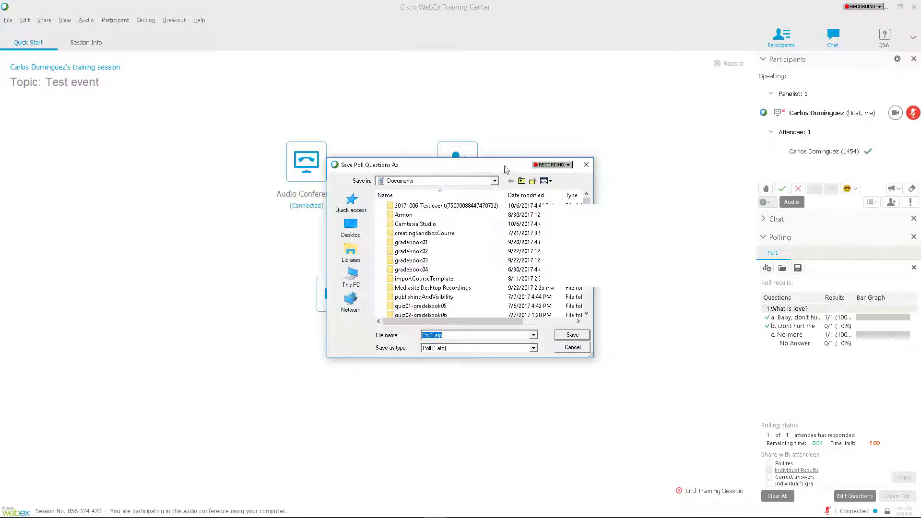
{"action": "left_click_drag", "start_coordinate": [505, 165], "coordinate": [443, 174]}
{"action": "left_click", "coordinate": [289, 235]}
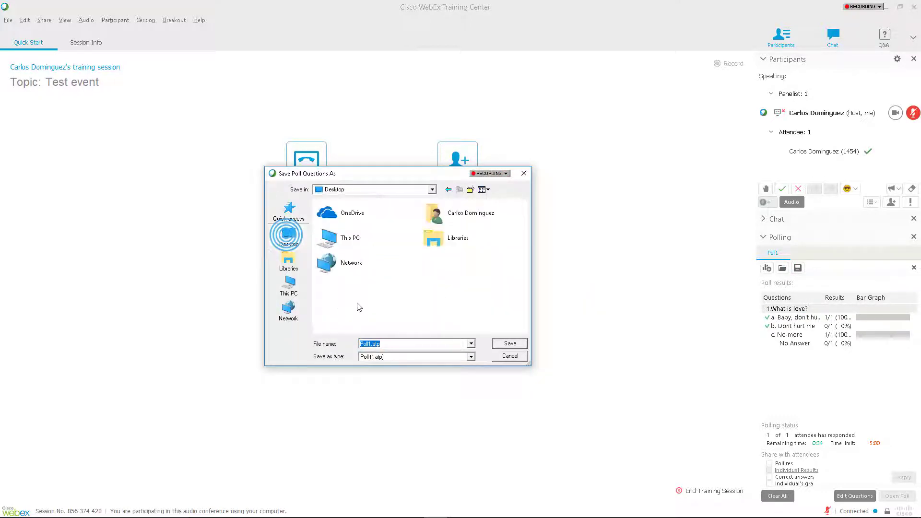
{"action": "left_click", "coordinate": [515, 344]}
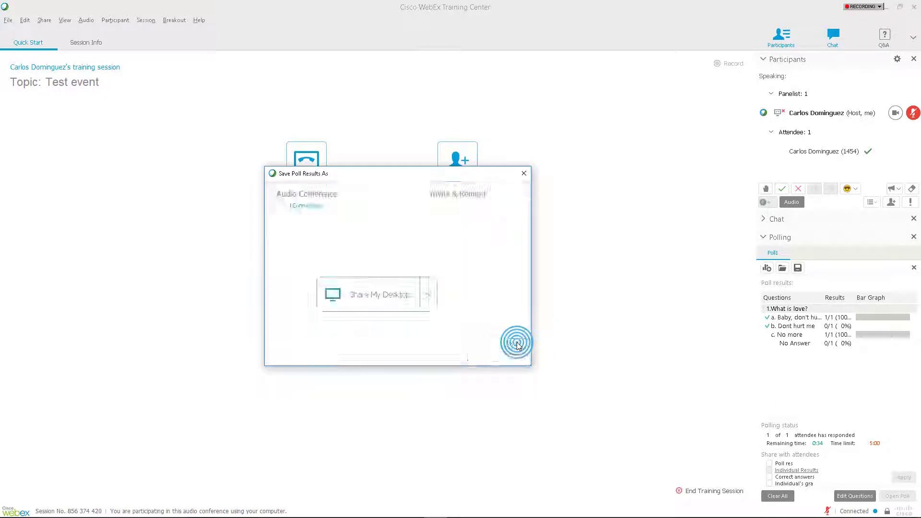
{"action": "left_click", "coordinate": [516, 346]}
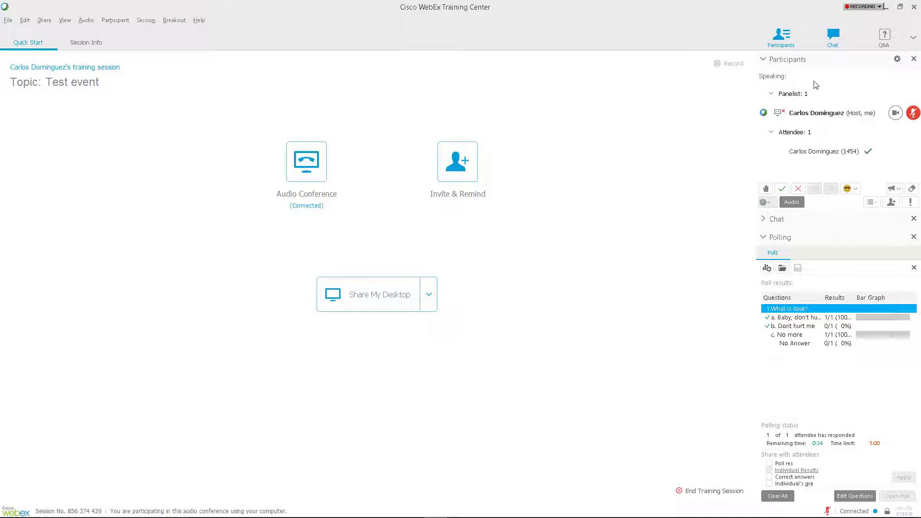
Step: Open the Q&A and answer the attendee's question "Hello?" with "Hi"
{"action": "left_click", "coordinate": [885, 45]}
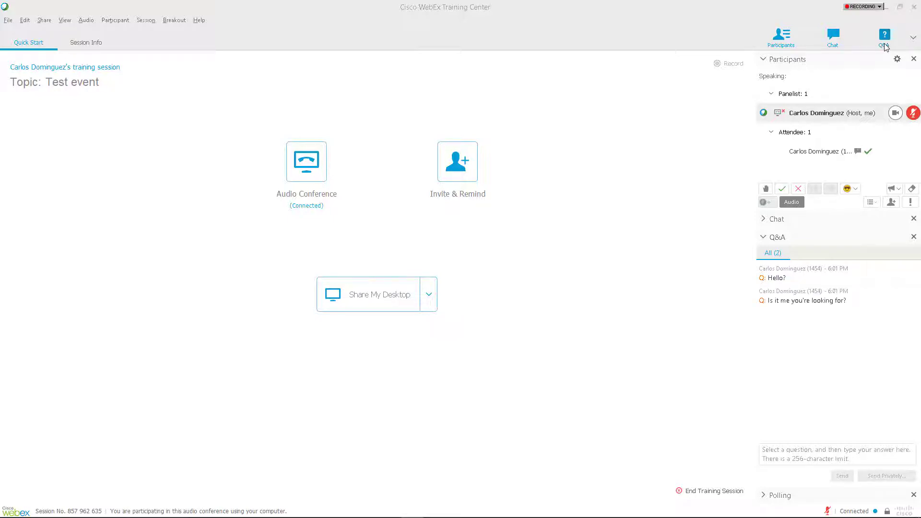
{"action": "left_click", "coordinate": [777, 279]}
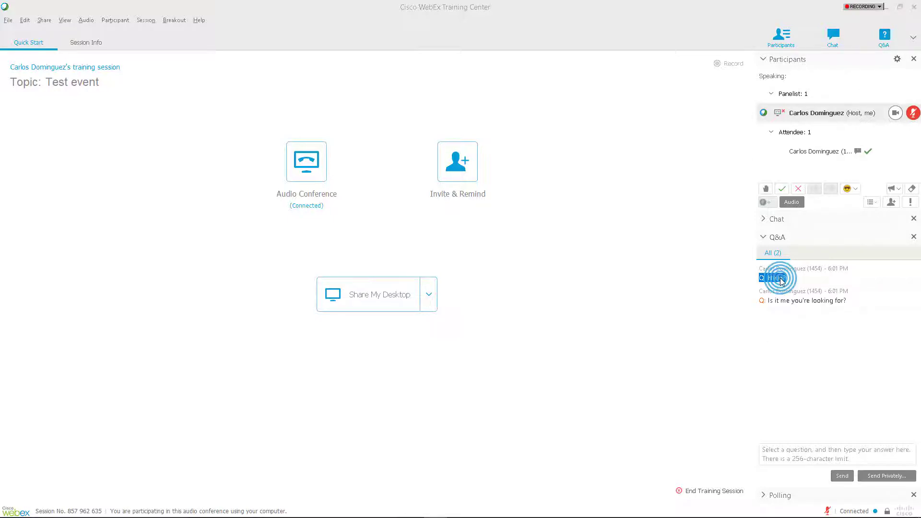
{"action": "left_click", "coordinate": [803, 454]}
{"action": "type", "text": "Hi"}
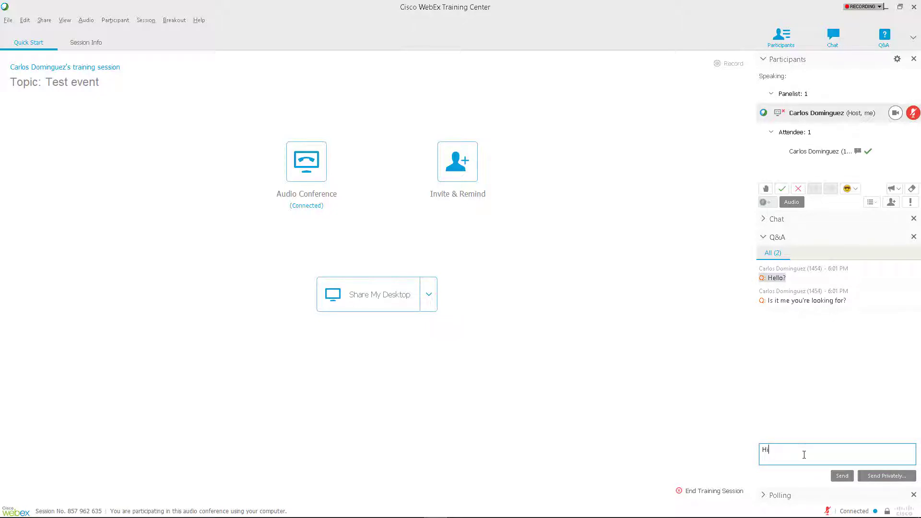
{"action": "key", "text": "Return"}
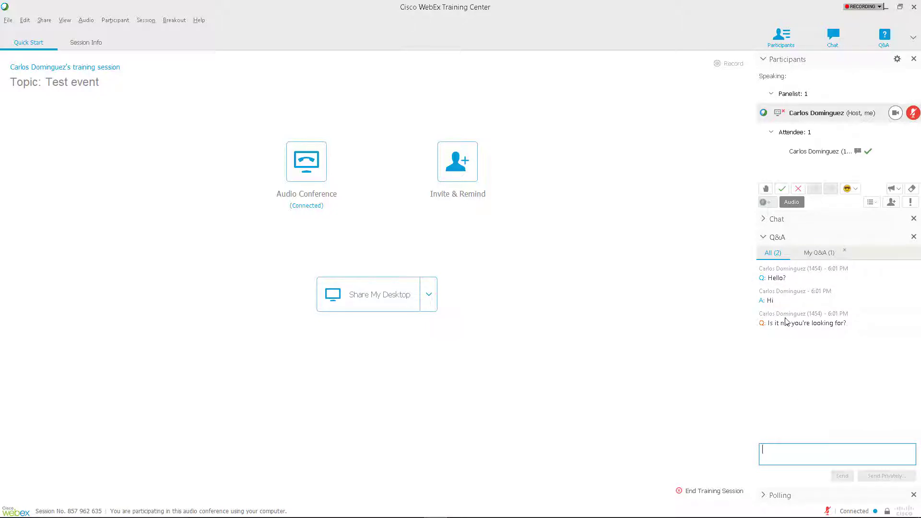
Step: Answer the attendee's question "Is it me you're looking for?" with "Yes, hi!"
{"action": "left_click", "coordinate": [786, 323]}
{"action": "left_click", "coordinate": [794, 453]}
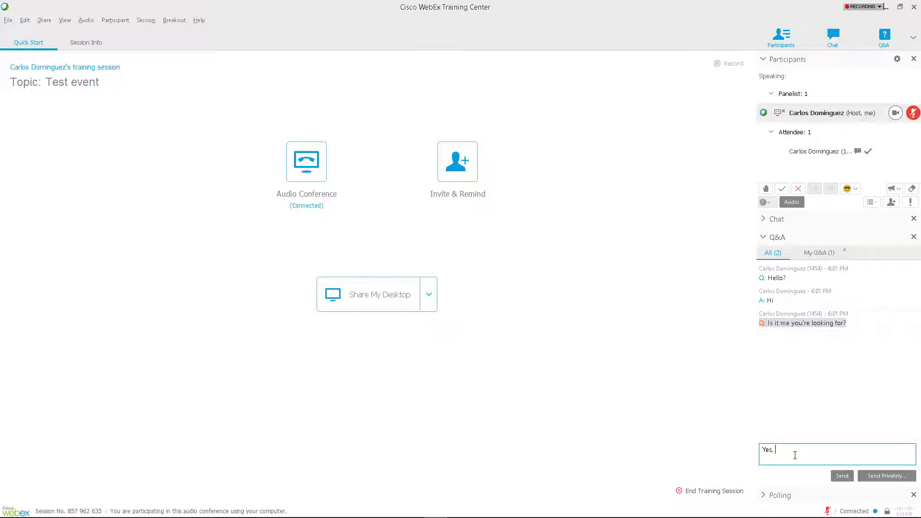
{"action": "key", "text": "Return"}
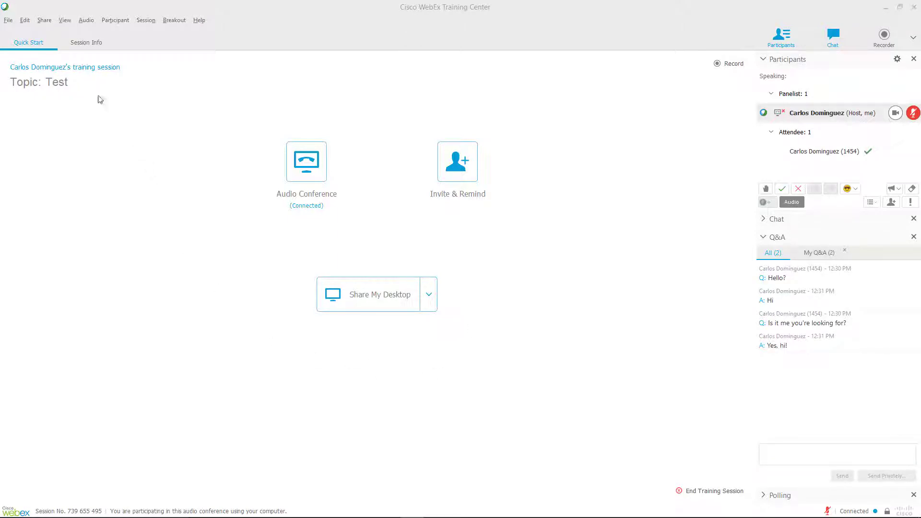
Step: Share the manual_july-30-2015.pdf file from the Downloads folder with the session attendees
{"action": "left_click", "coordinate": [45, 21]}
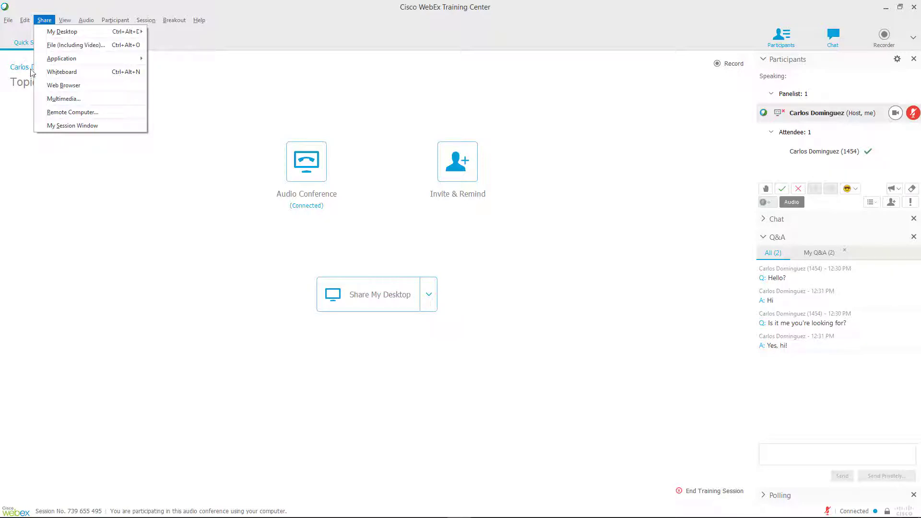
{"action": "left_click", "coordinate": [85, 45]}
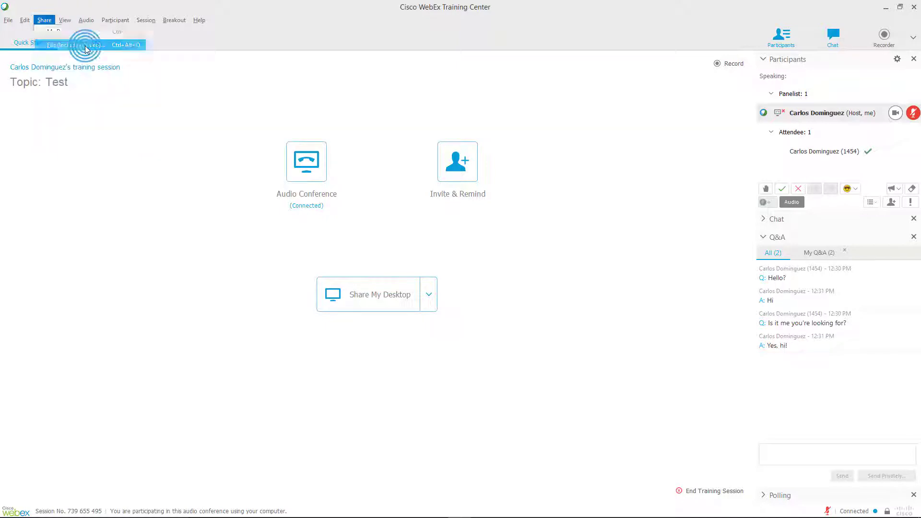
{"action": "left_click_drag", "start_coordinate": [585, 234], "coordinate": [589, 247]}
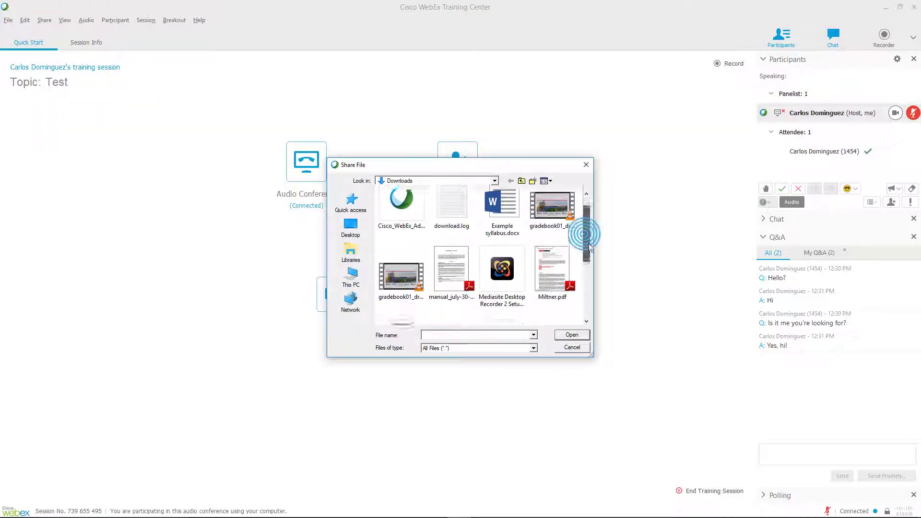
{"action": "double_click", "coordinate": [450, 268]}
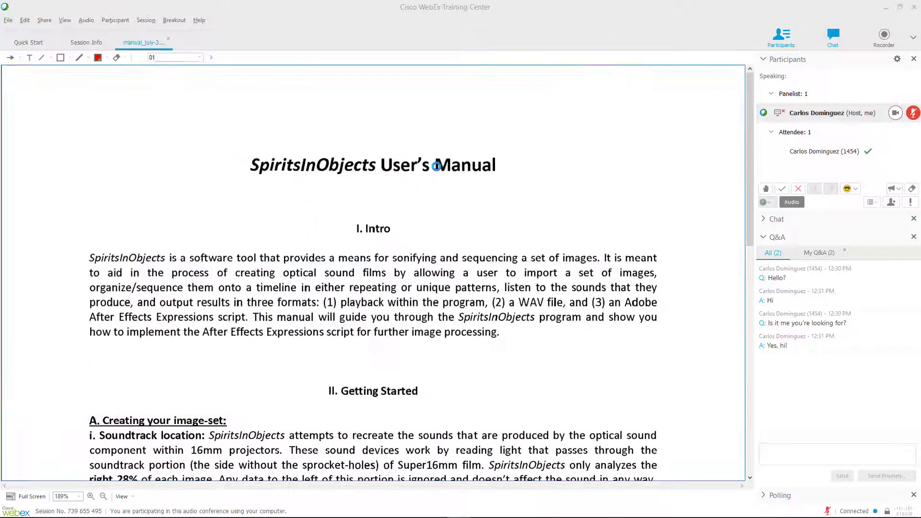
Step: Share the Soul_Herschel_960.jpg image from the Downloads folder and bring it into view
{"action": "left_click", "coordinate": [38, 21]}
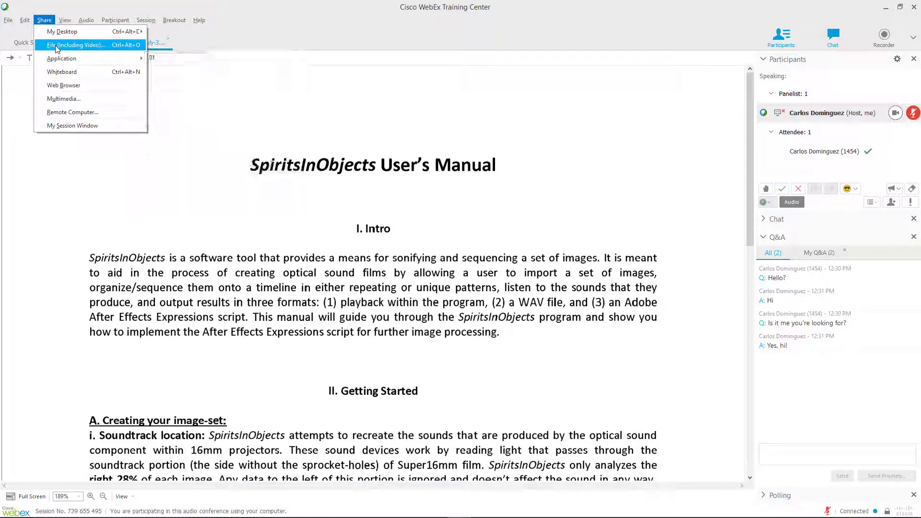
{"action": "left_click", "coordinate": [57, 45]}
{"action": "left_click", "coordinate": [586, 230]}
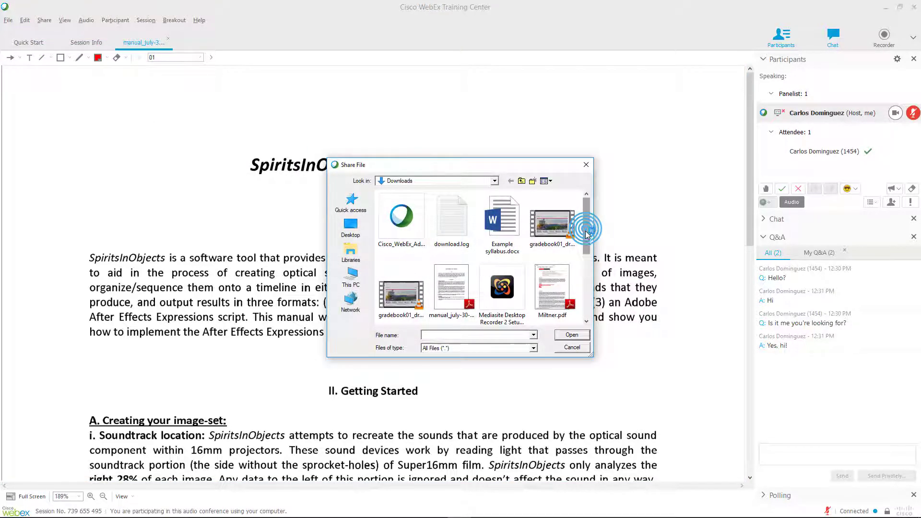
{"action": "left_click_drag", "start_coordinate": [586, 230], "coordinate": [587, 288]}
{"action": "left_click", "coordinate": [393, 290]}
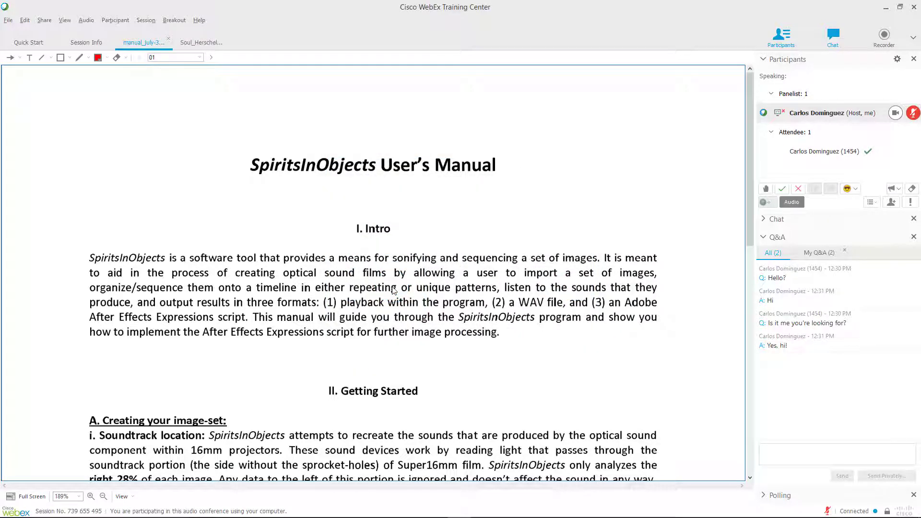
{"action": "left_click", "coordinate": [206, 45]}
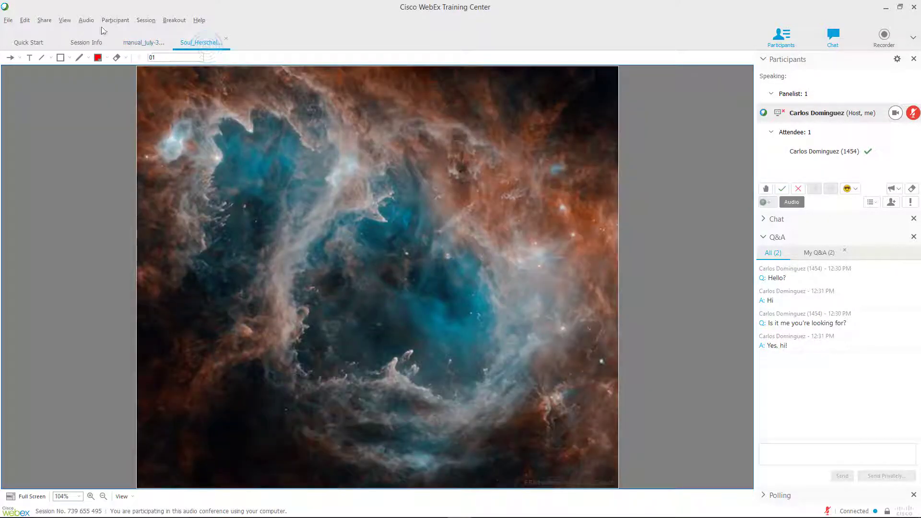
Step: Share the tortoise.mp4 video from the Downloads folder with the attendees
{"action": "left_click", "coordinate": [44, 21]}
{"action": "left_click", "coordinate": [46, 45]}
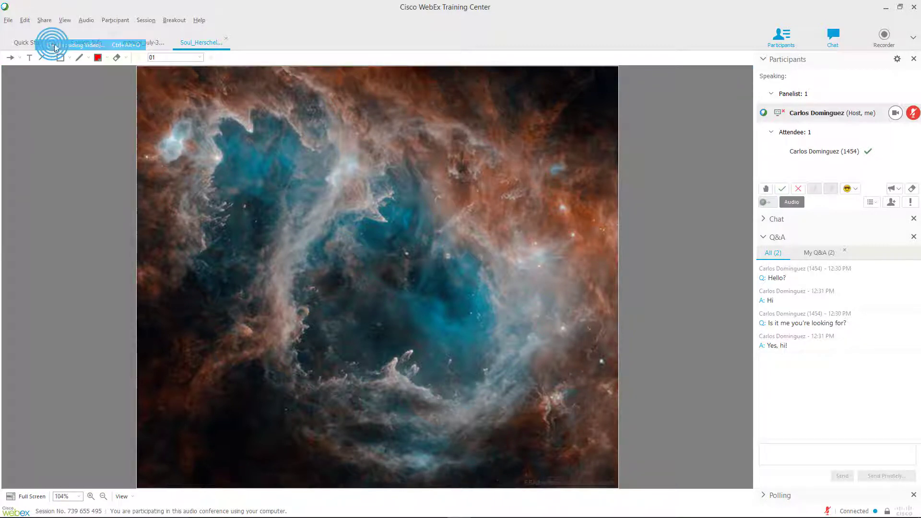
{"action": "left_click_drag", "start_coordinate": [586, 223], "coordinate": [587, 282]}
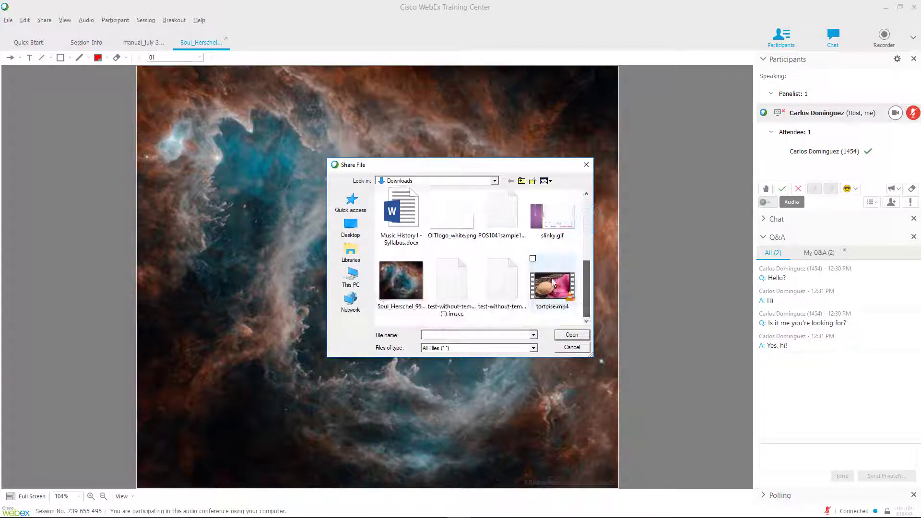
{"action": "double_click", "coordinate": [551, 278]}
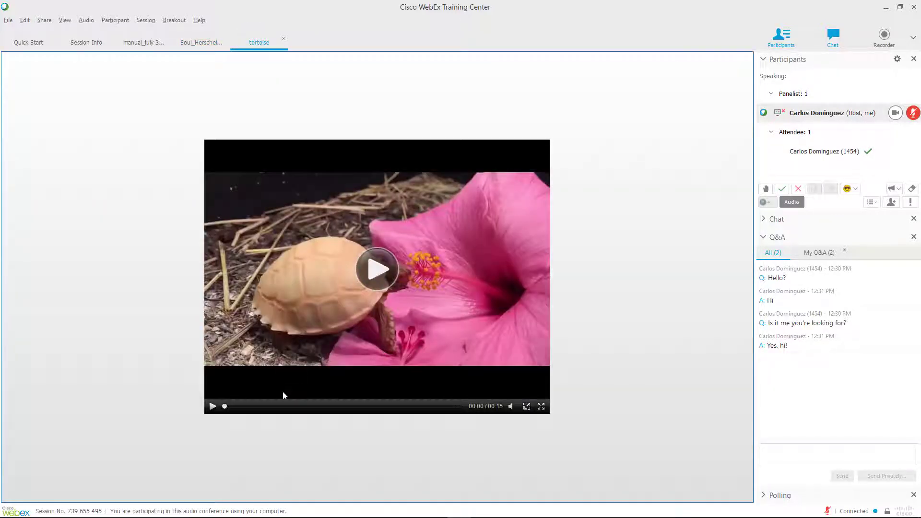
Step: Play the shared tortoise video, skip ahead in it, and pause it at about 10 seconds
{"action": "left_click", "coordinate": [377, 268]}
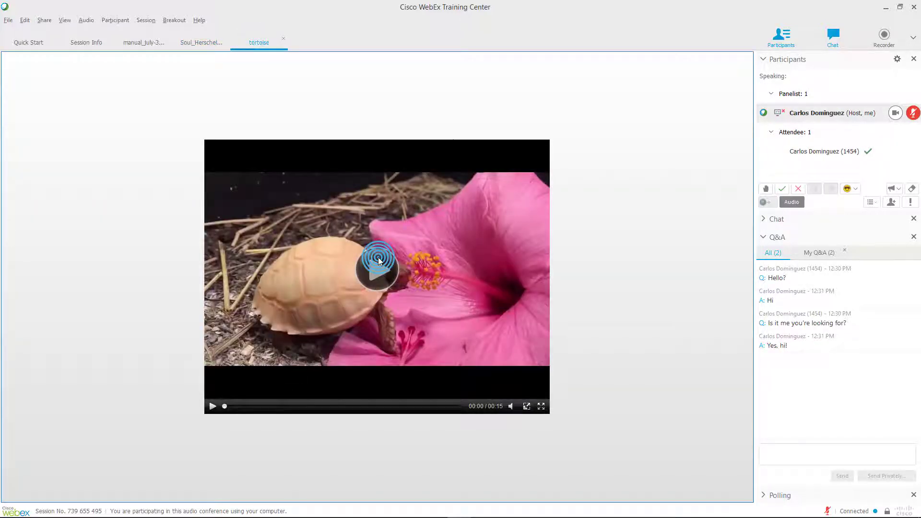
{"action": "left_click", "coordinate": [319, 405]}
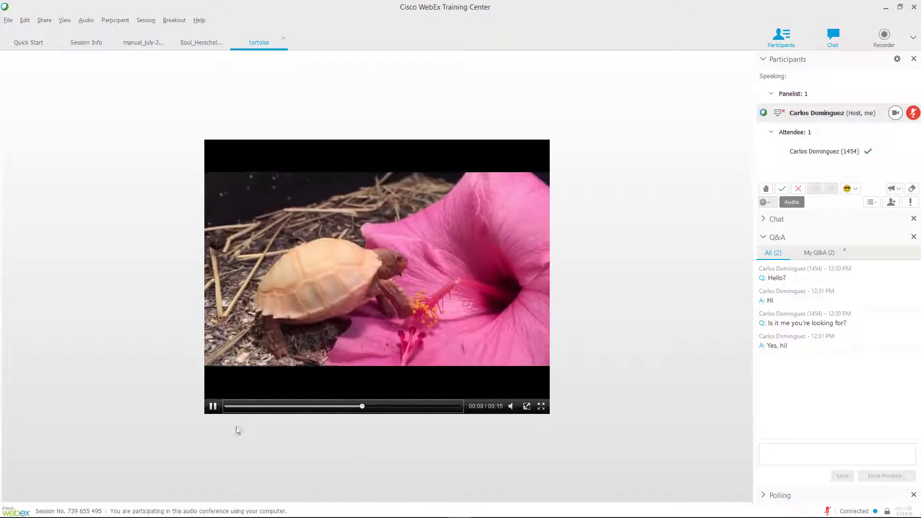
{"action": "left_click", "coordinate": [213, 405]}
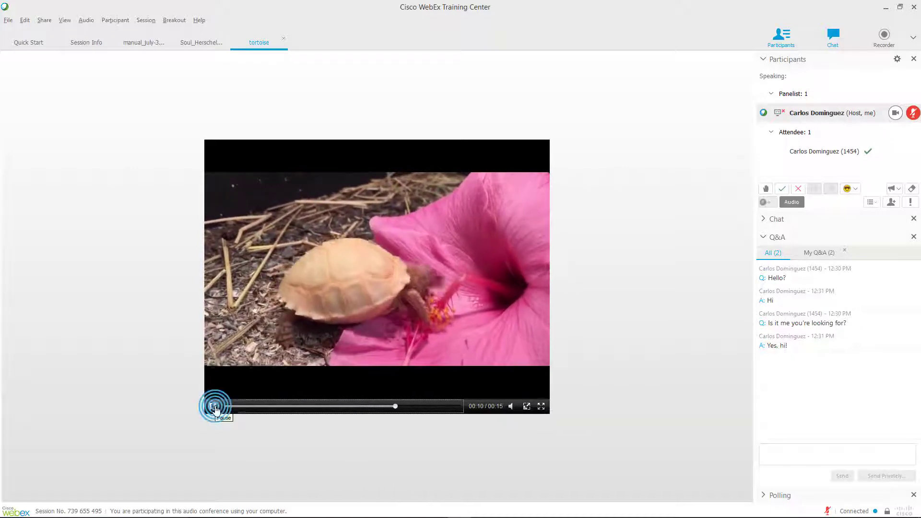
Step: Return to the shared Soul_Herschel image and draw a red rectangle around the bright pillars in its lower centre
{"action": "left_click", "coordinate": [202, 48]}
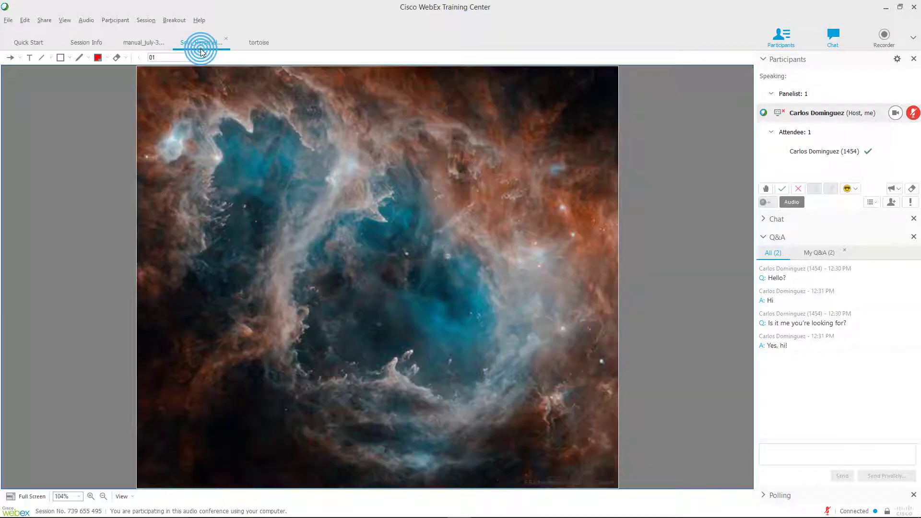
{"action": "left_click", "coordinate": [57, 58]}
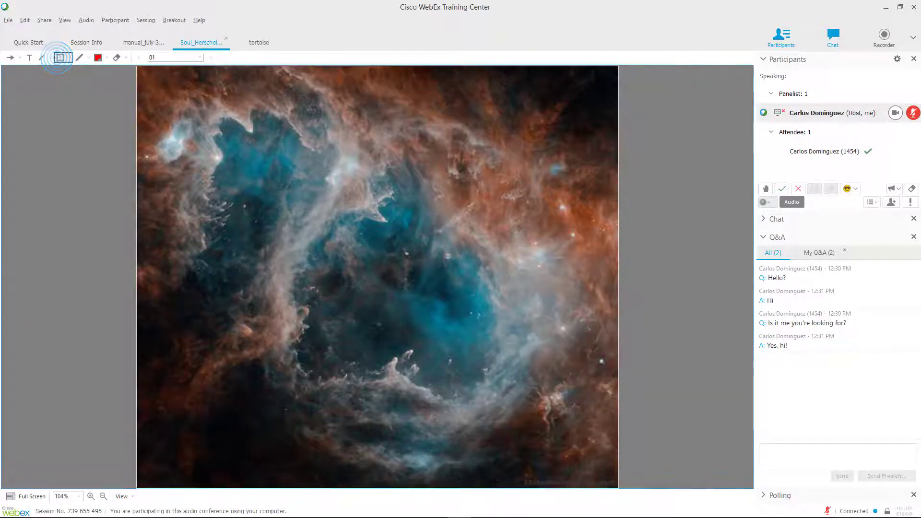
{"action": "left_click_drag", "start_coordinate": [371, 338], "coordinate": [430, 386]}
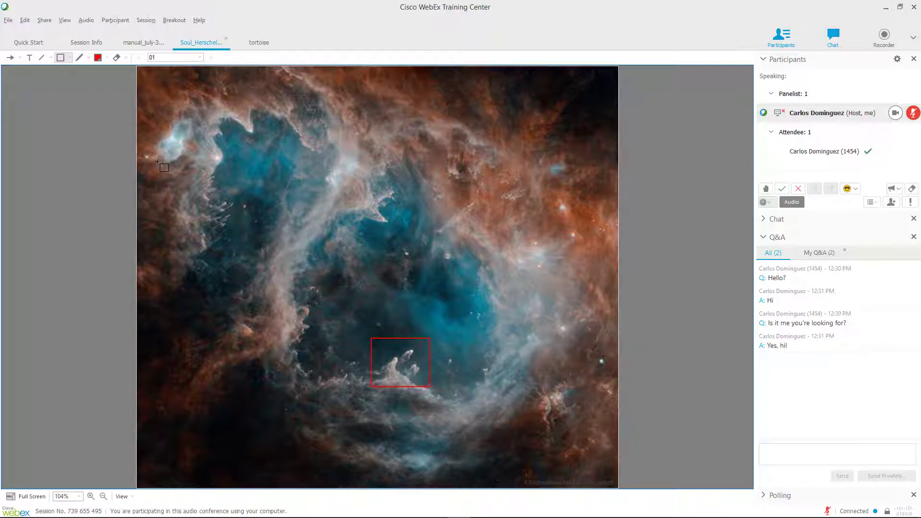
Step: Share a new whiteboard and place a pointer arrow with the host's name on its upper left area
{"action": "left_click", "coordinate": [44, 21]}
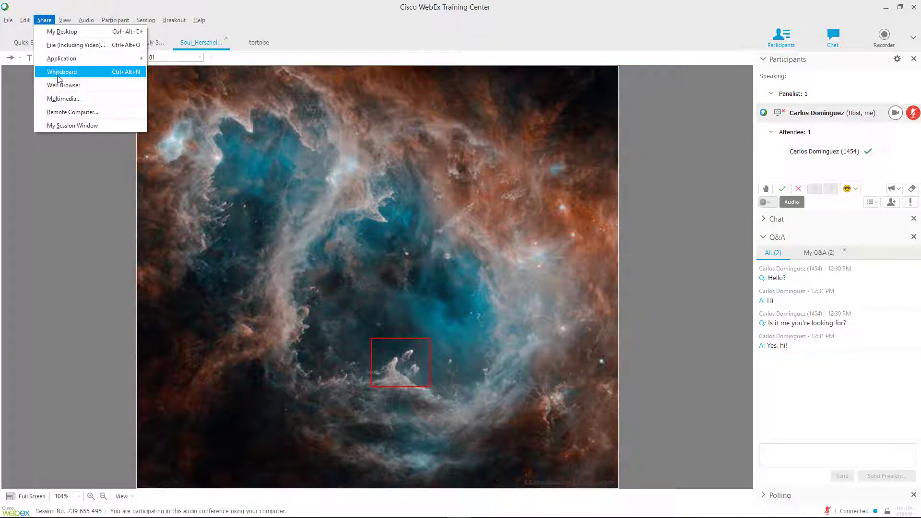
{"action": "left_click", "coordinate": [69, 73]}
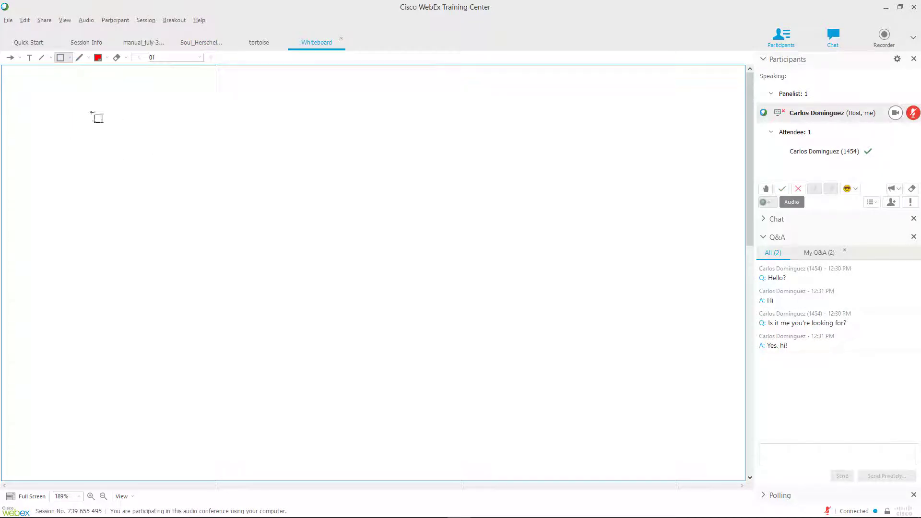
{"action": "left_click", "coordinate": [16, 58]}
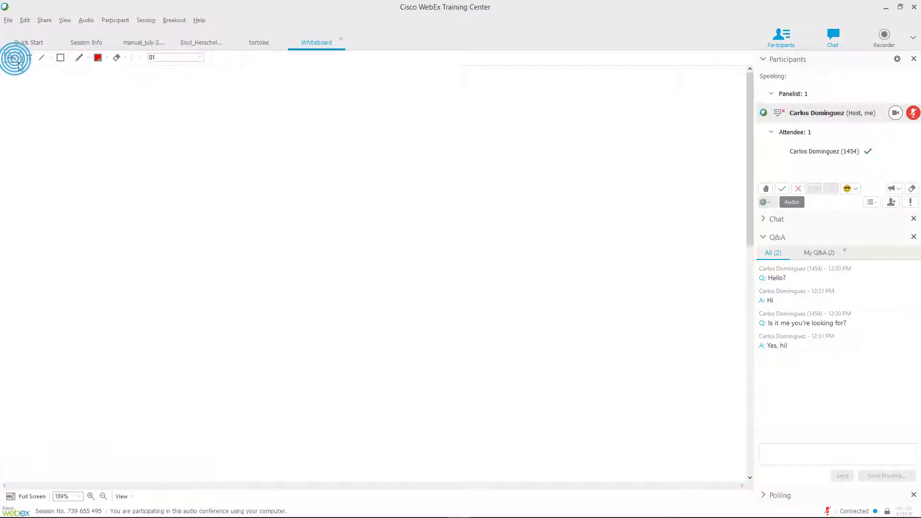
{"action": "left_click", "coordinate": [79, 188]}
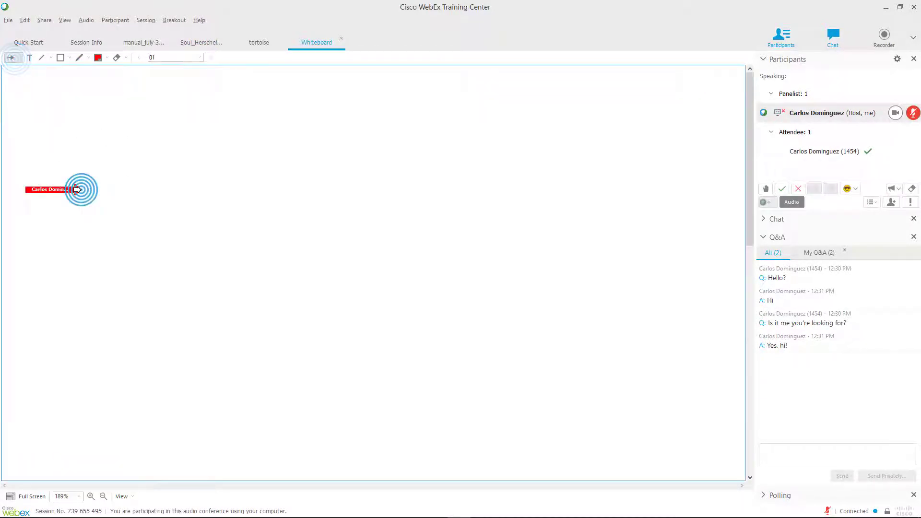
Step: Write "this is text" beside the pointer arrow and draw a thick red freehand curve next to it on the whiteboard
{"action": "left_click", "coordinate": [29, 57]}
{"action": "left_click", "coordinate": [90, 197]}
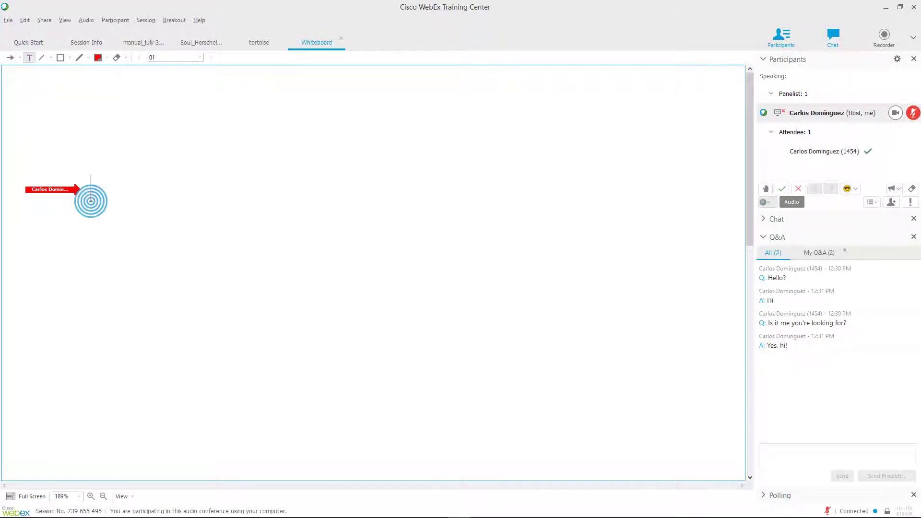
{"action": "type", "text": "this si"}
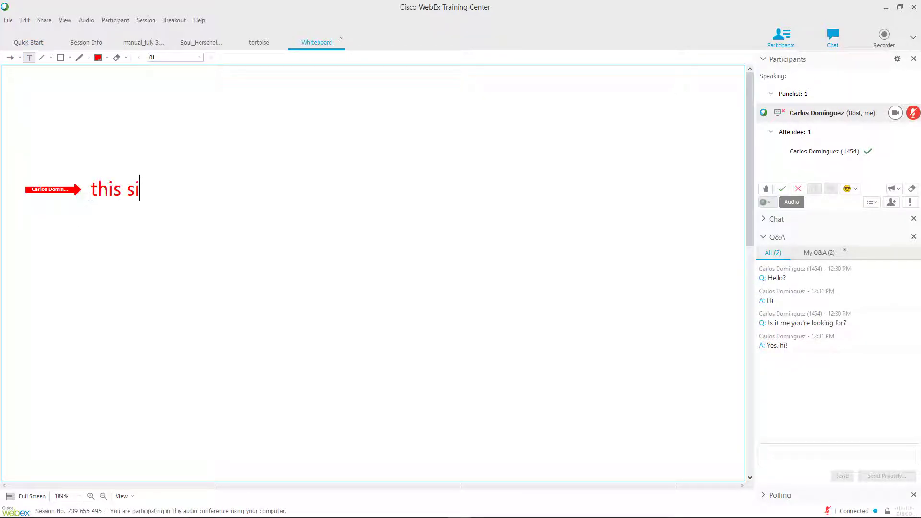
{"action": "key", "text": "BackSpace"}
{"action": "key", "text": "BackSpace"}
{"action": "type", "text": "is text"}
{"action": "left_click", "coordinate": [79, 57]}
{"action": "mouse_move", "coordinate": [238, 129]}
{"action": "left_mouse_down"}
{"action": "mouse_move", "coordinate": [296, 163]}
{"action": "mouse_move", "coordinate": [388, 191]}
{"action": "left_mouse_up"}
Step: Draw a red rectangle around "this is text" and close the whiteboard without saving it
{"action": "left_click", "coordinate": [60, 57]}
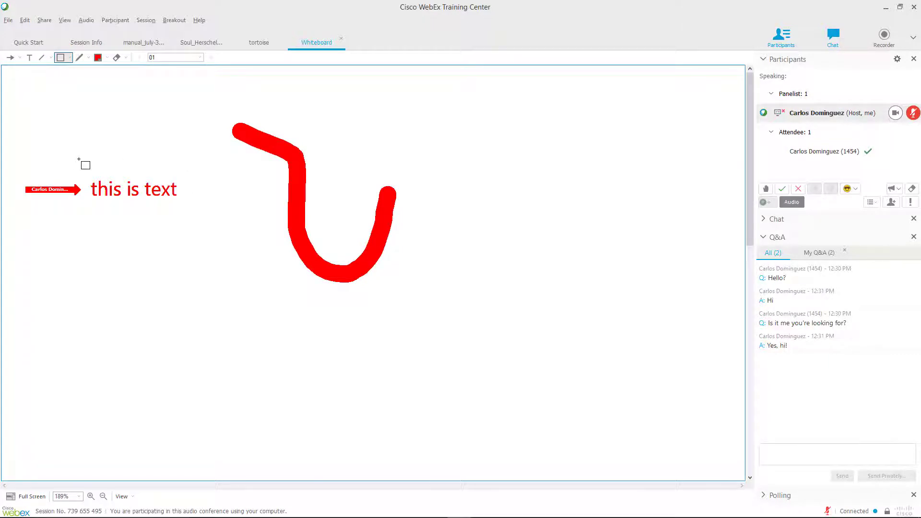
{"action": "left_click_drag", "start_coordinate": [90, 160], "coordinate": [195, 221]}
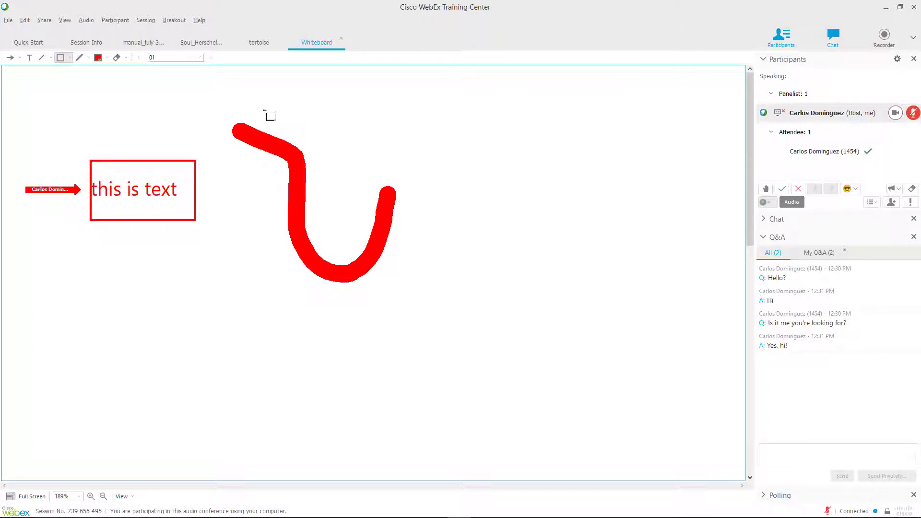
{"action": "left_click", "coordinate": [342, 42]}
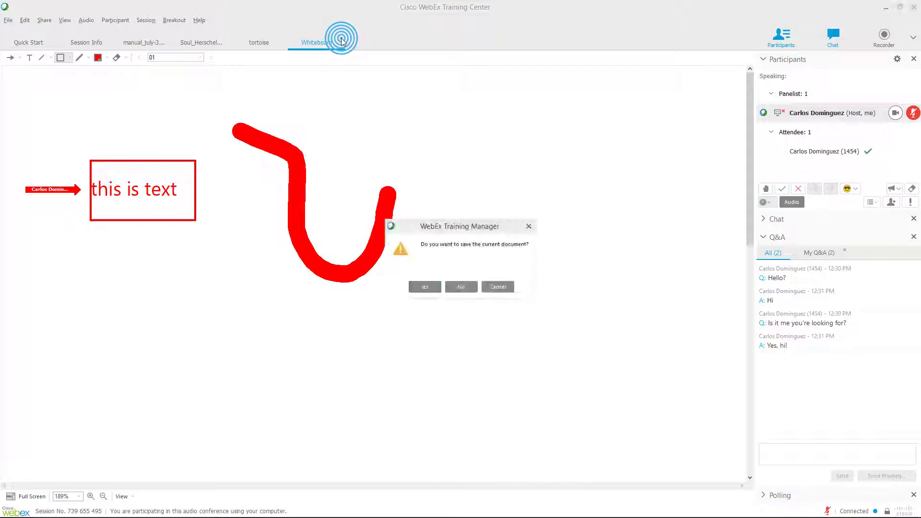
{"action": "left_click", "coordinate": [461, 287]}
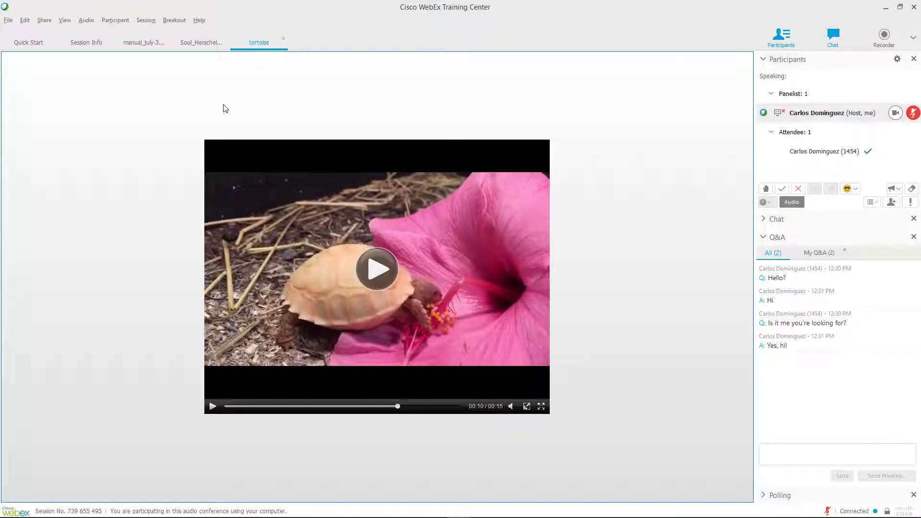
Step: Check the running applications available for sharing, and open slinky.gif from the Downloads folder in File Explorer
{"action": "left_click", "coordinate": [43, 20]}
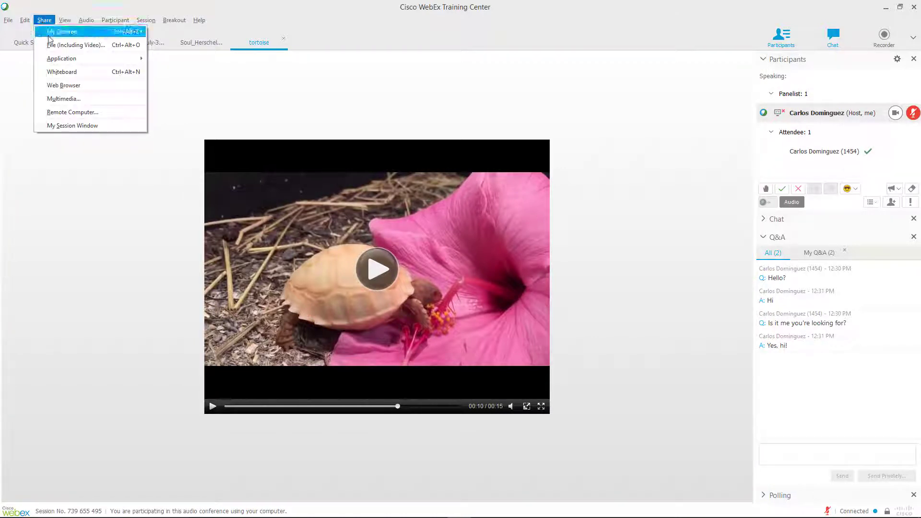
{"action": "mouse_move", "coordinate": [57, 58]}
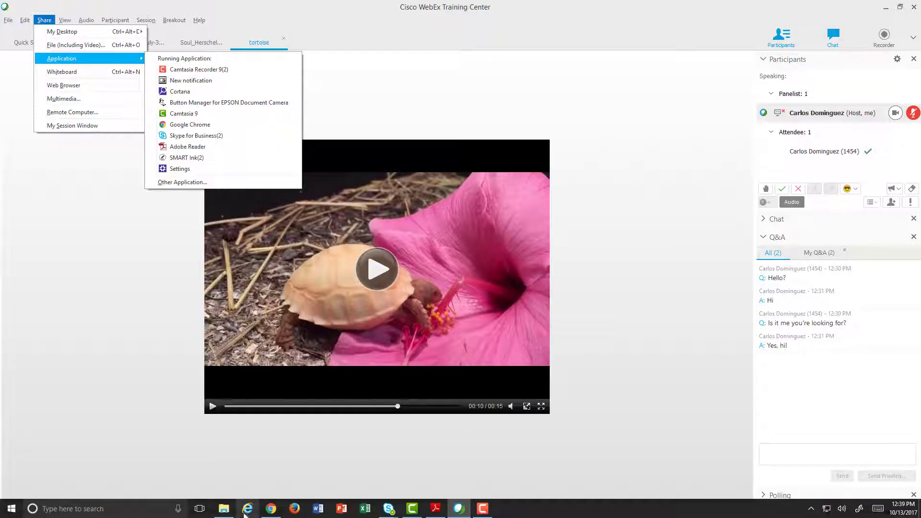
{"action": "left_click", "coordinate": [228, 509]}
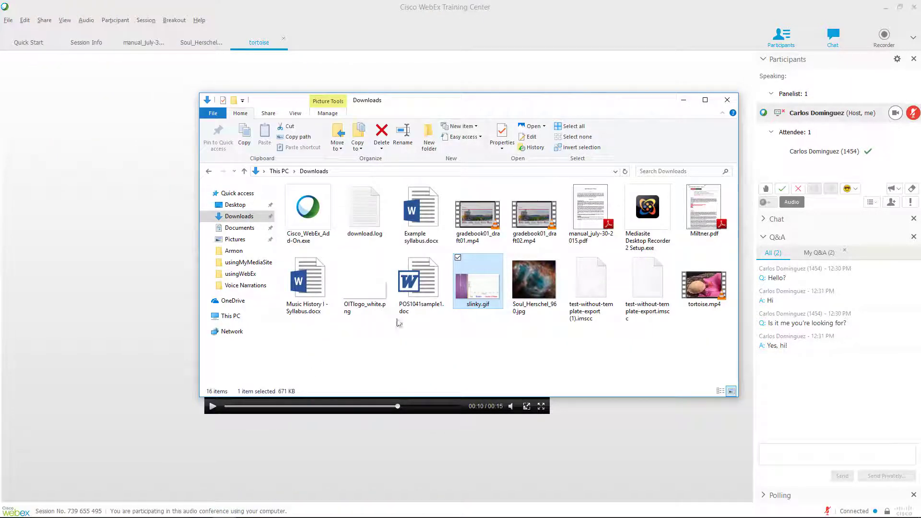
{"action": "double_click", "coordinate": [490, 291]}
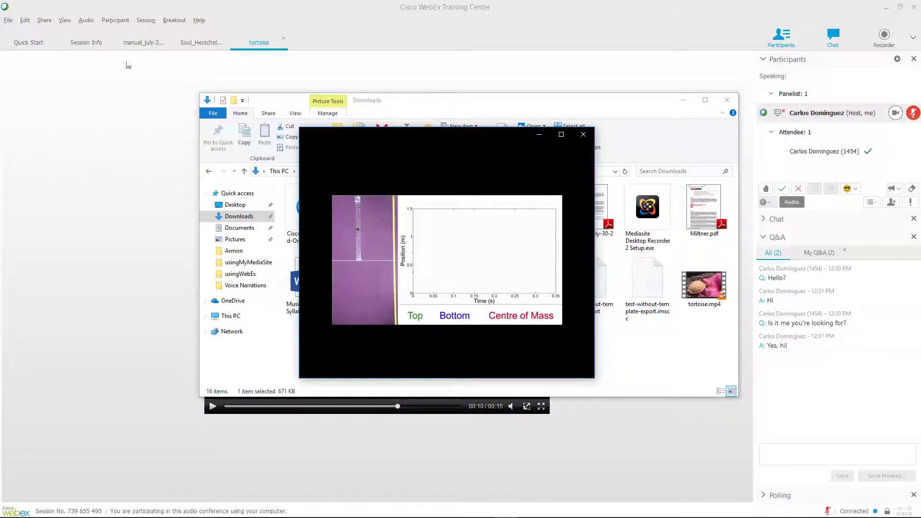
Step: Share the Photos application showing slinky.gif, and also share the Chrome window with the Astronomy Picture of the Day page
{"action": "left_click", "coordinate": [45, 20]}
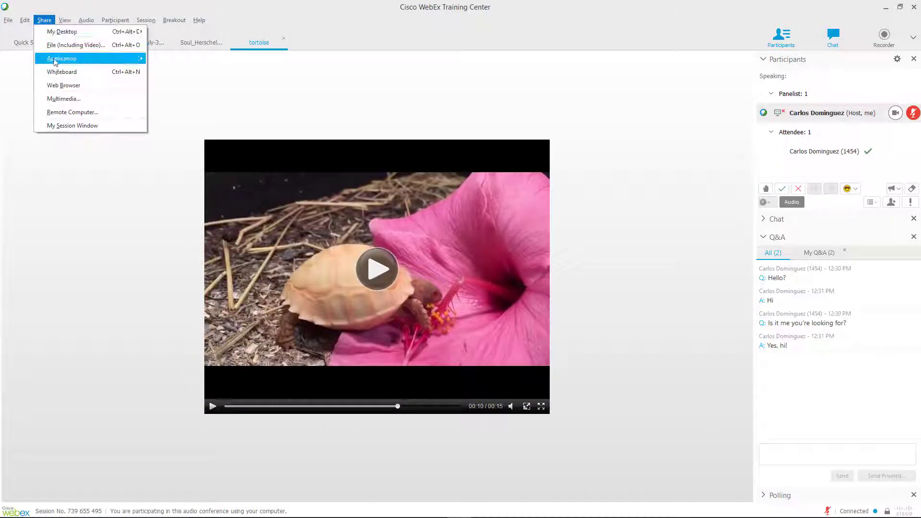
{"action": "left_click", "coordinate": [178, 114]}
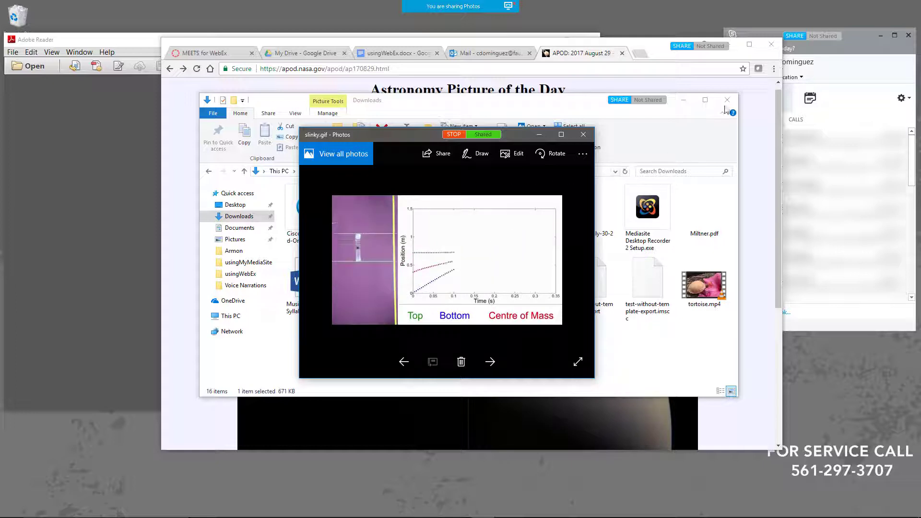
{"action": "left_click", "coordinate": [708, 56]}
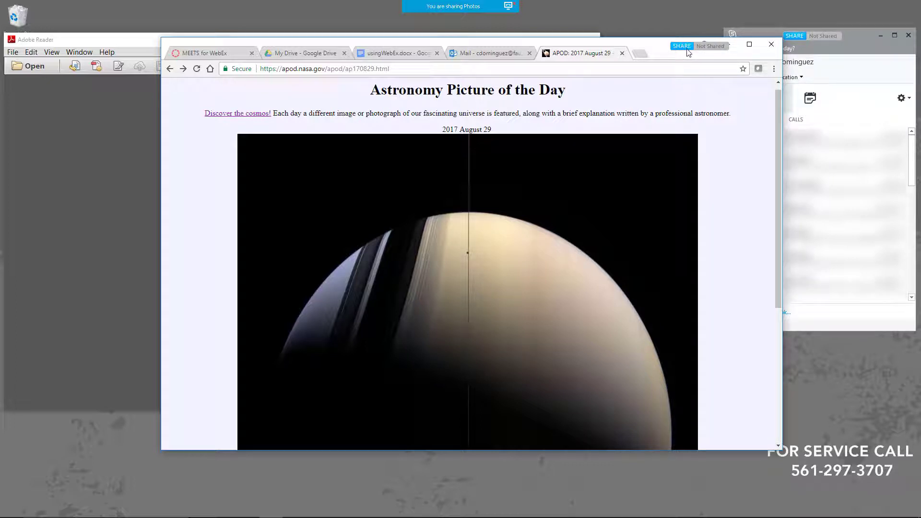
{"action": "left_click", "coordinate": [689, 50]}
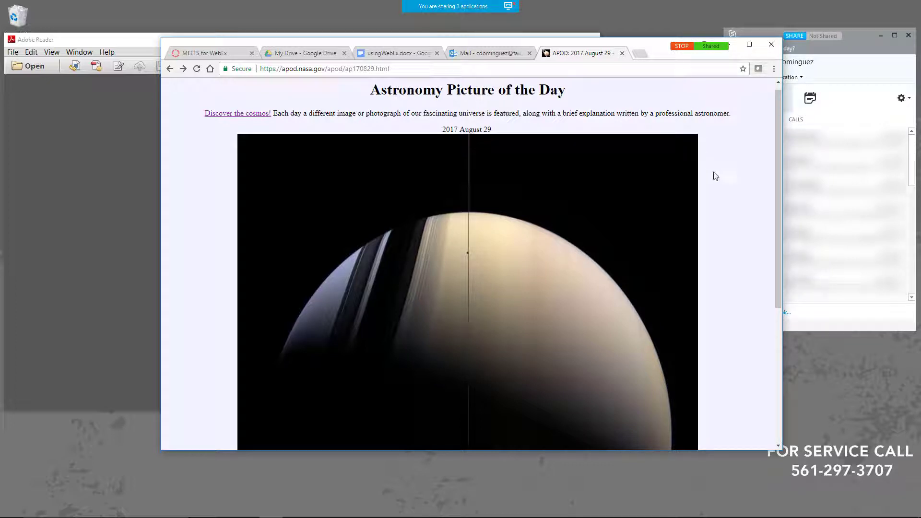
Step: Stop sharing the Chrome window, and stop sharing the remaining applications as well
{"action": "scroll", "coordinate": [569, 252], "scroll_direction": "down", "scroll_amount": 5}
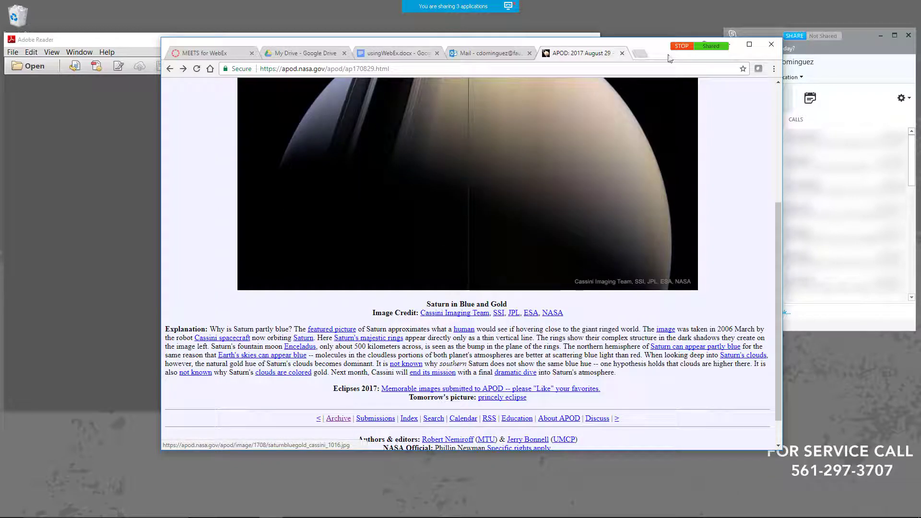
{"action": "left_click", "coordinate": [680, 48]}
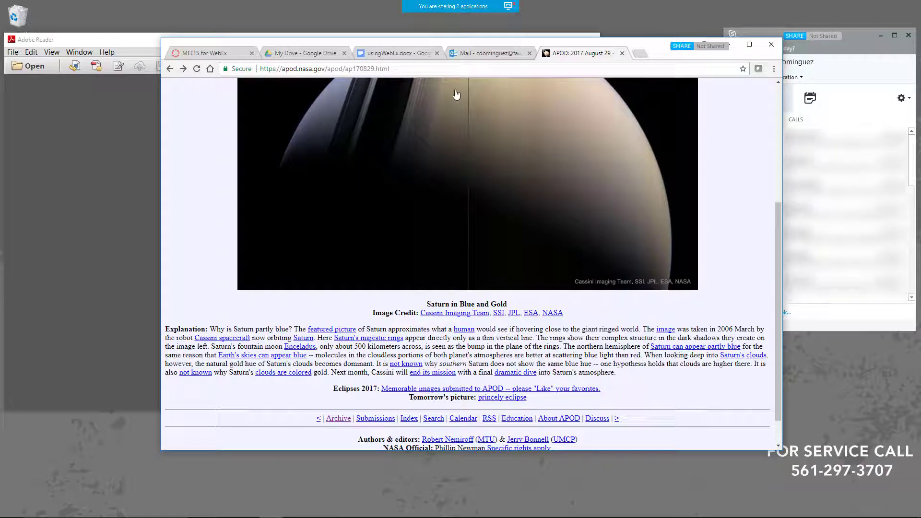
{"action": "mouse_move", "coordinate": [441, 4]}
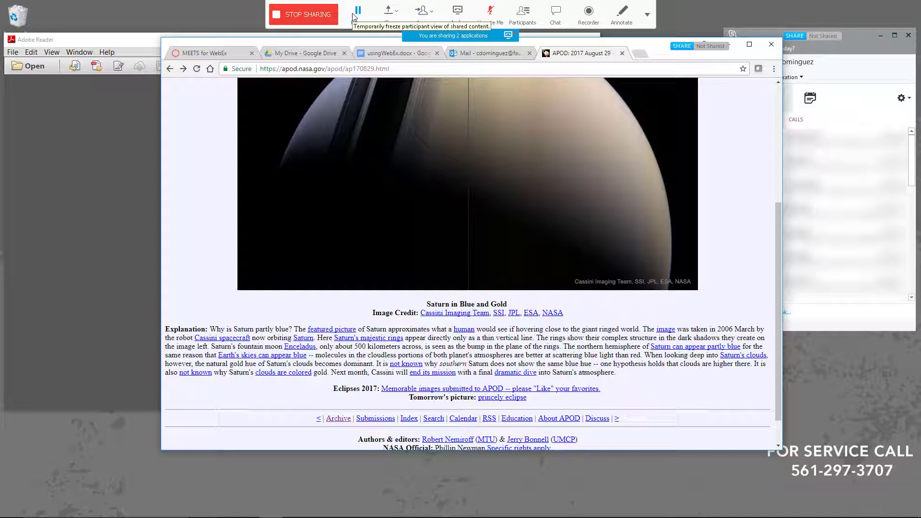
{"action": "left_click", "coordinate": [315, 19]}
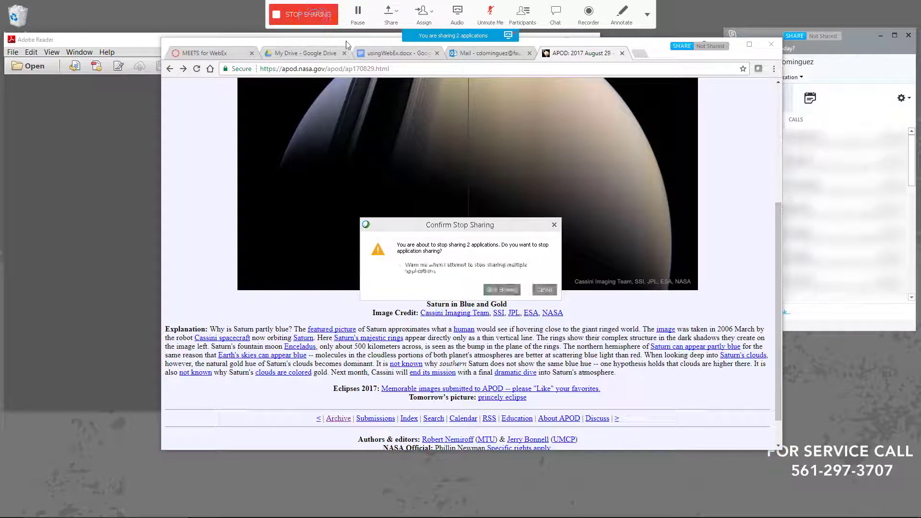
{"action": "left_click", "coordinate": [495, 289]}
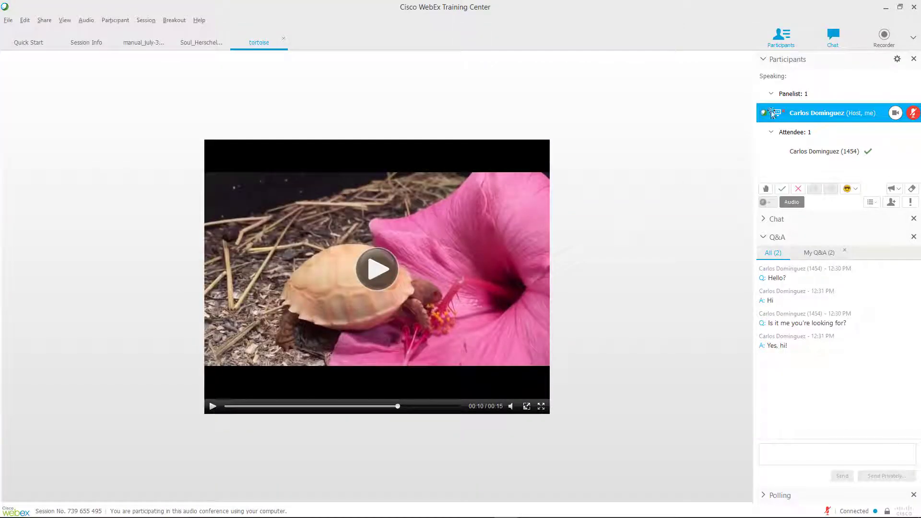
Step: Close the training session window and end the session for all participants without saving session files
{"action": "left_click", "coordinate": [914, 9]}
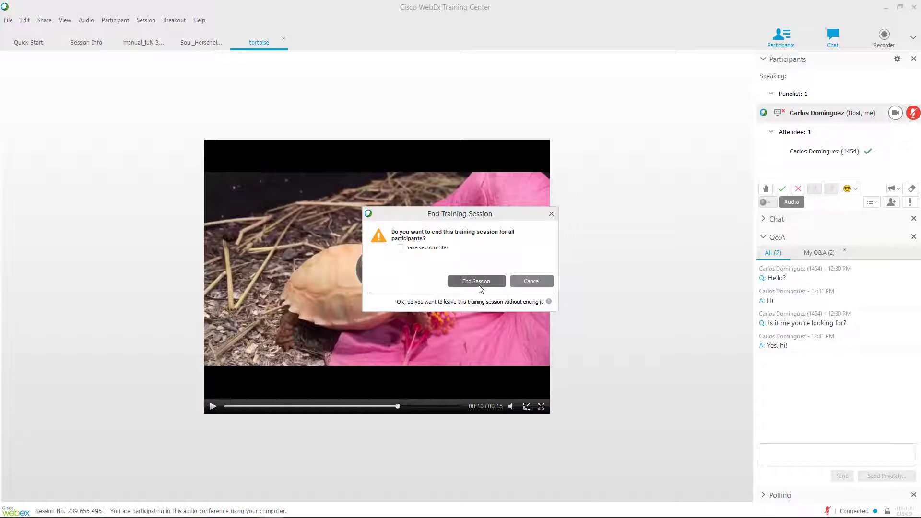
{"action": "left_click", "coordinate": [474, 281]}
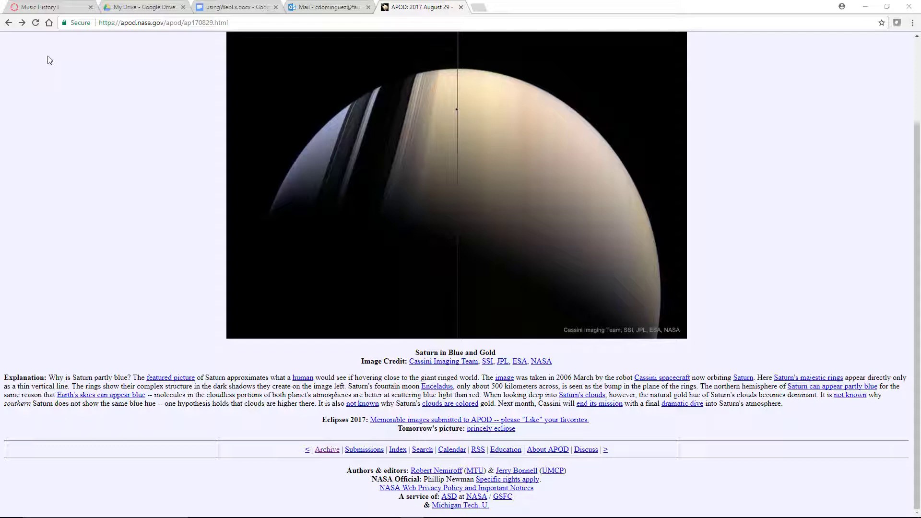
Step: Open the Test event's recording from the MEETS for WebEx event recordings in the Music History I course in Chrome
{"action": "left_click", "coordinate": [51, 8]}
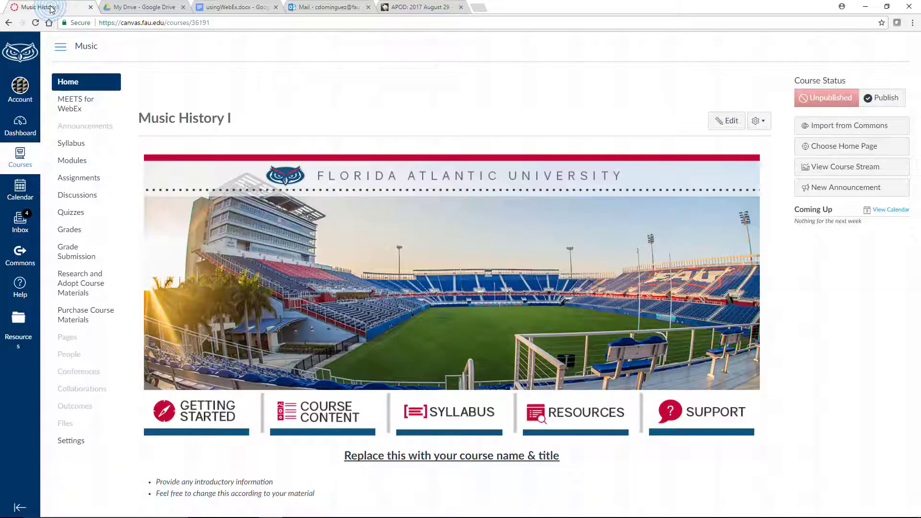
{"action": "left_click", "coordinate": [73, 110]}
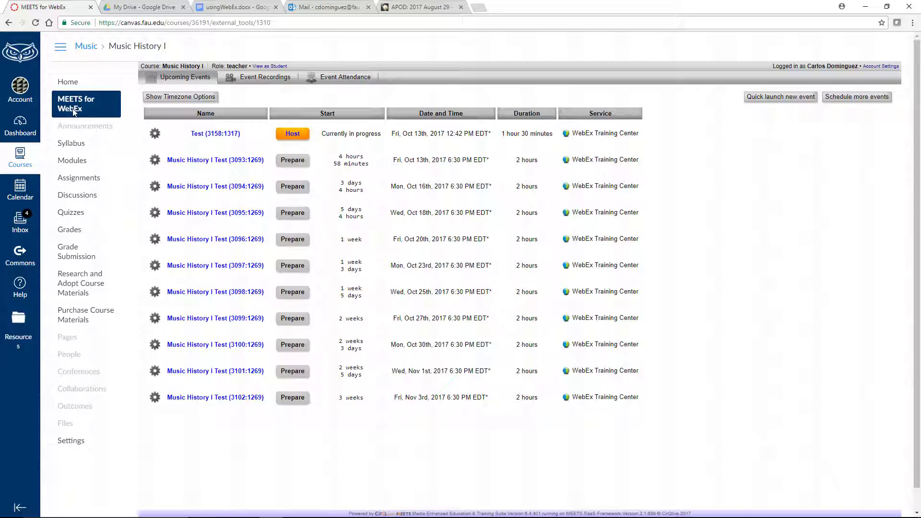
{"action": "left_click", "coordinate": [263, 80]}
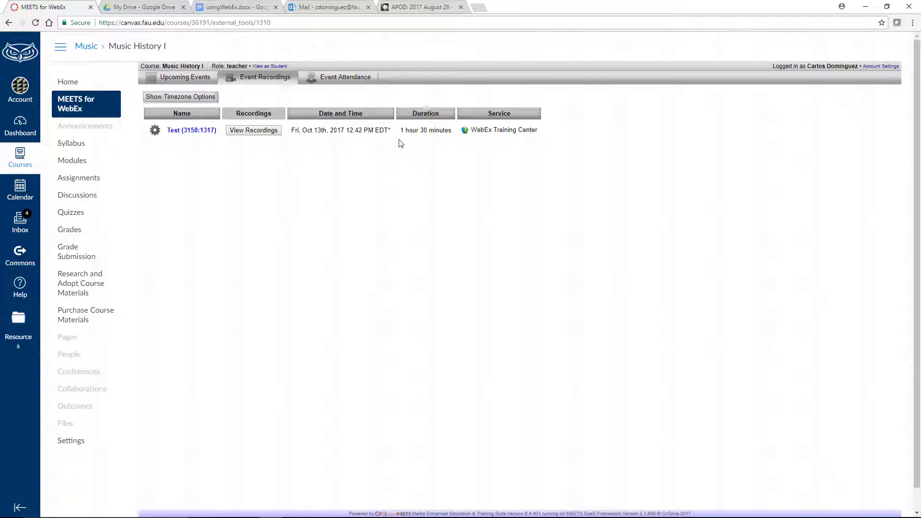
{"action": "left_click", "coordinate": [270, 132]}
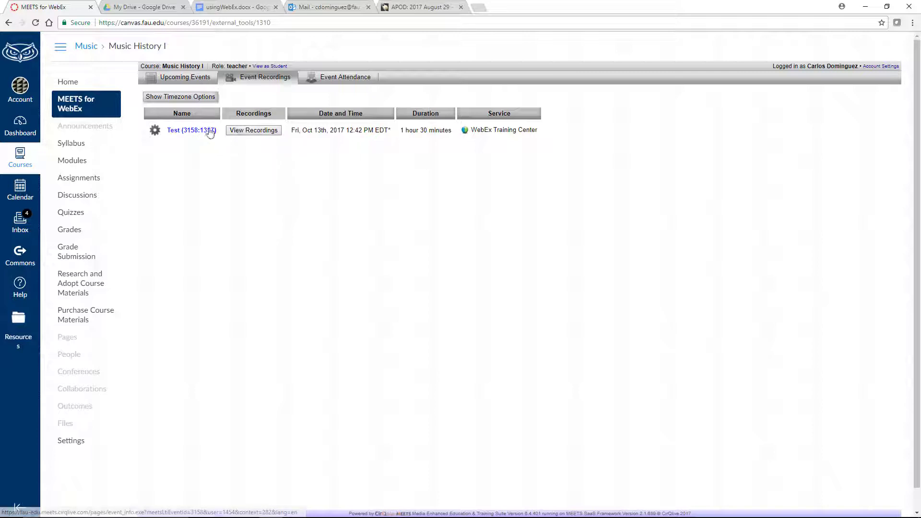
{"action": "left_click", "coordinate": [250, 130]}
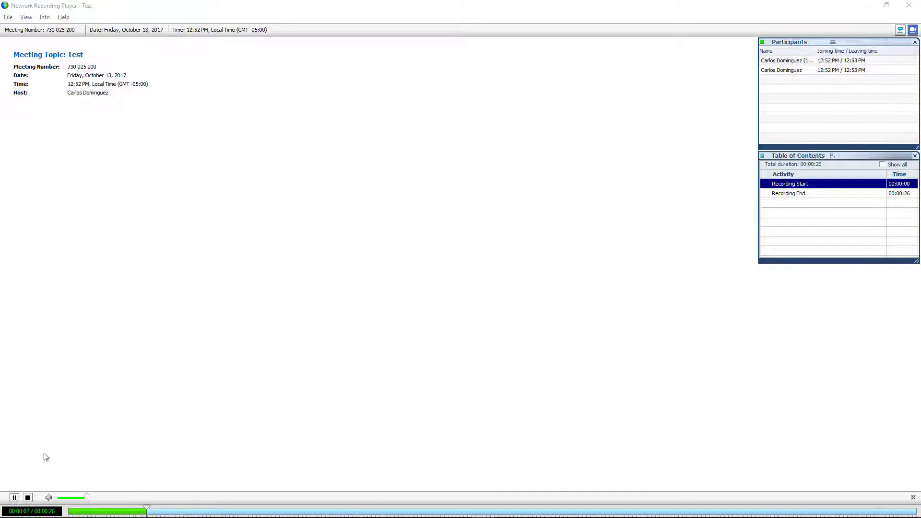
Step: Pause the recording at about 3 seconds, move playback to 11 seconds and display the Chat panel
{"action": "left_click", "coordinate": [15, 498]}
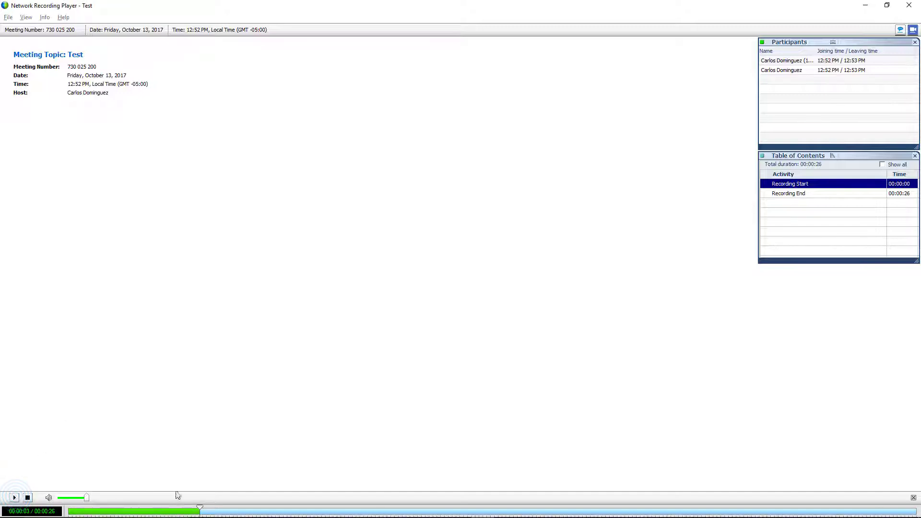
{"action": "left_click_drag", "start_coordinate": [199, 509], "coordinate": [452, 510]}
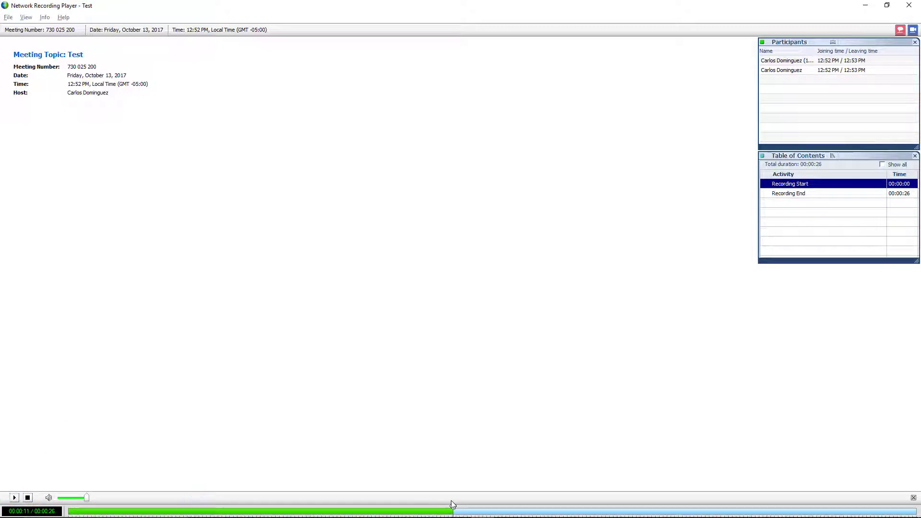
{"action": "left_click", "coordinate": [26, 17]}
{"action": "left_click", "coordinate": [37, 33]}
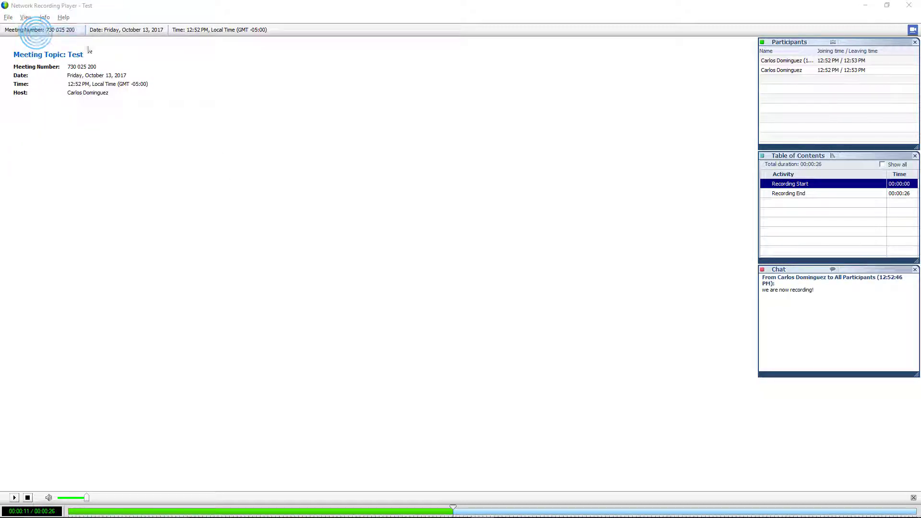
Step: Scrub through the later part of the recording, resume playback to review the chat messages, and stop it
{"action": "left_click_drag", "start_coordinate": [453, 510], "coordinate": [712, 511]}
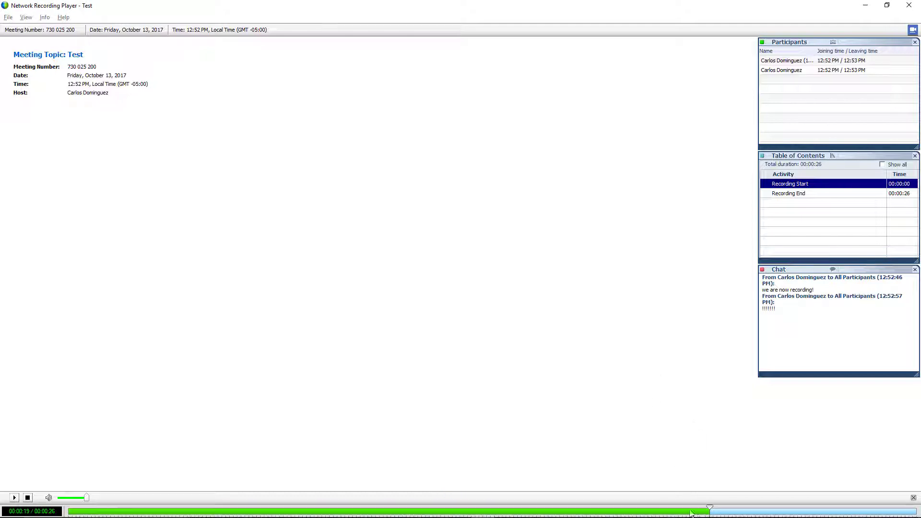
{"action": "left_click", "coordinate": [623, 509]}
{"action": "left_click", "coordinate": [13, 498]}
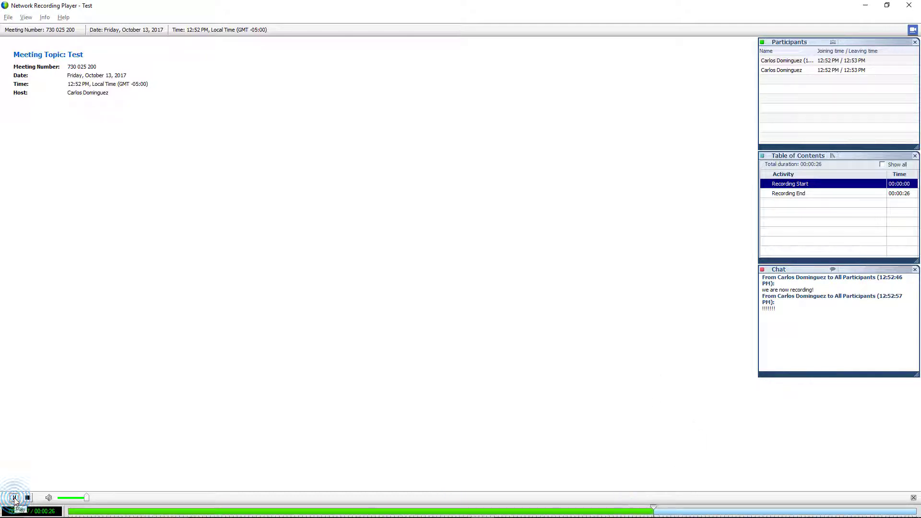
{"action": "left_click", "coordinate": [14, 498]}
{"action": "left_click", "coordinate": [708, 508]}
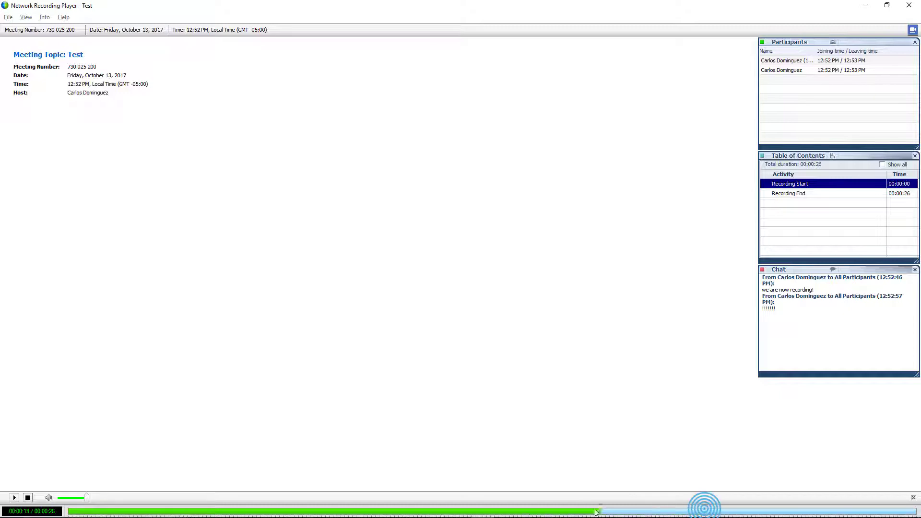
{"action": "left_click", "coordinate": [14, 497]}
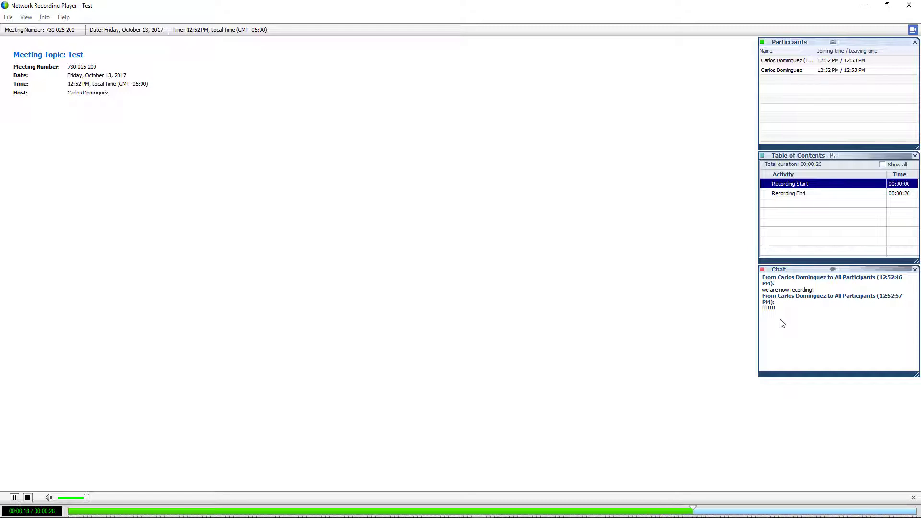
{"action": "left_click", "coordinate": [29, 498]}
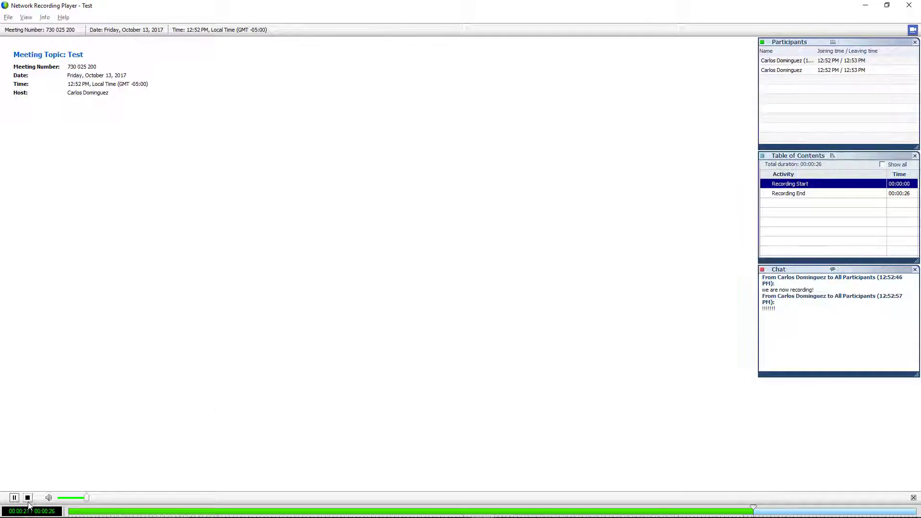